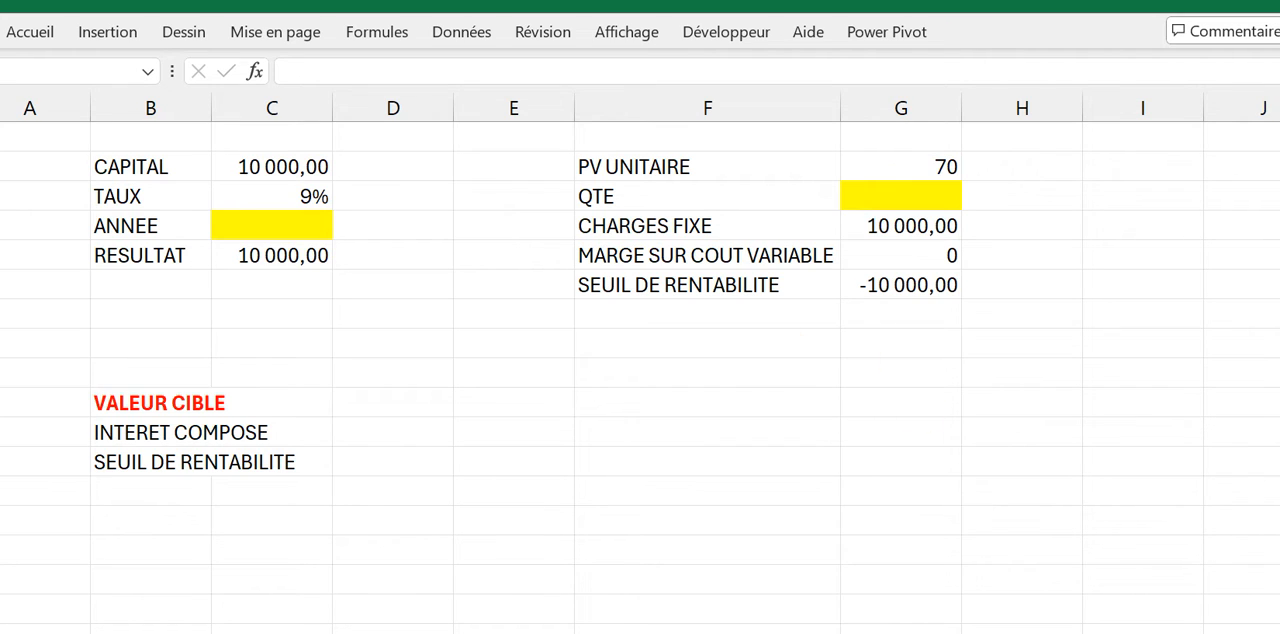
# Step: Review the CAPITAL and TAUX inputs and inspect the compound-interest formula in the RESULTAT cell
pyautogui.click(275, 164)
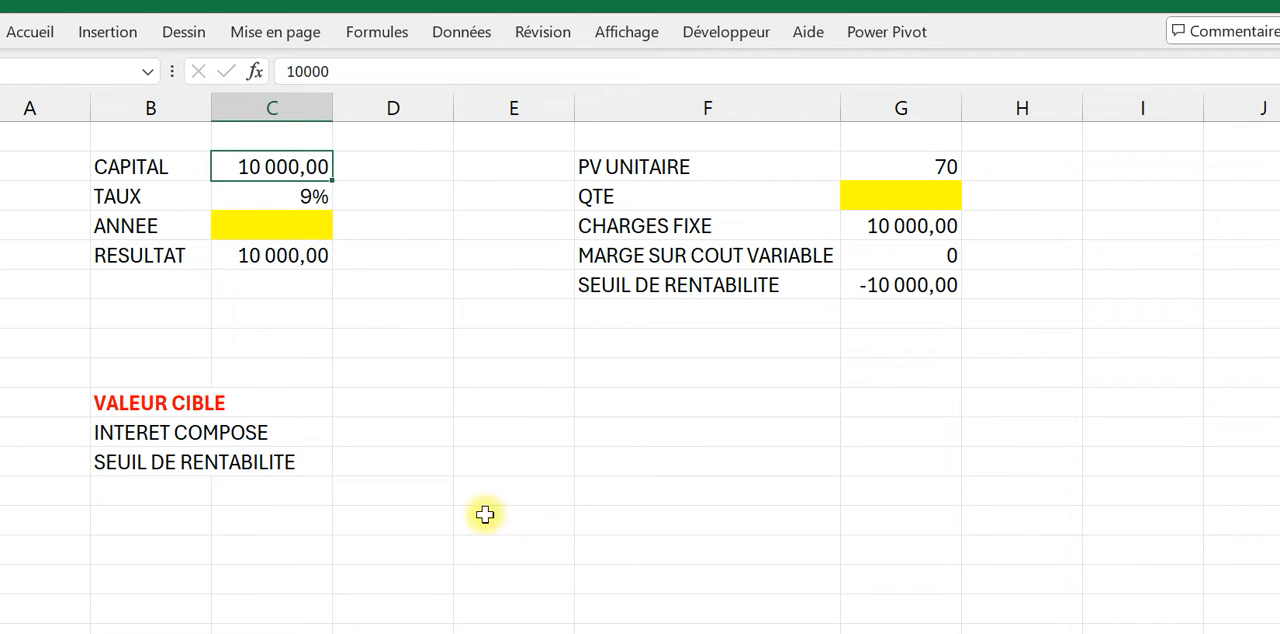
pyautogui.click(283, 197)
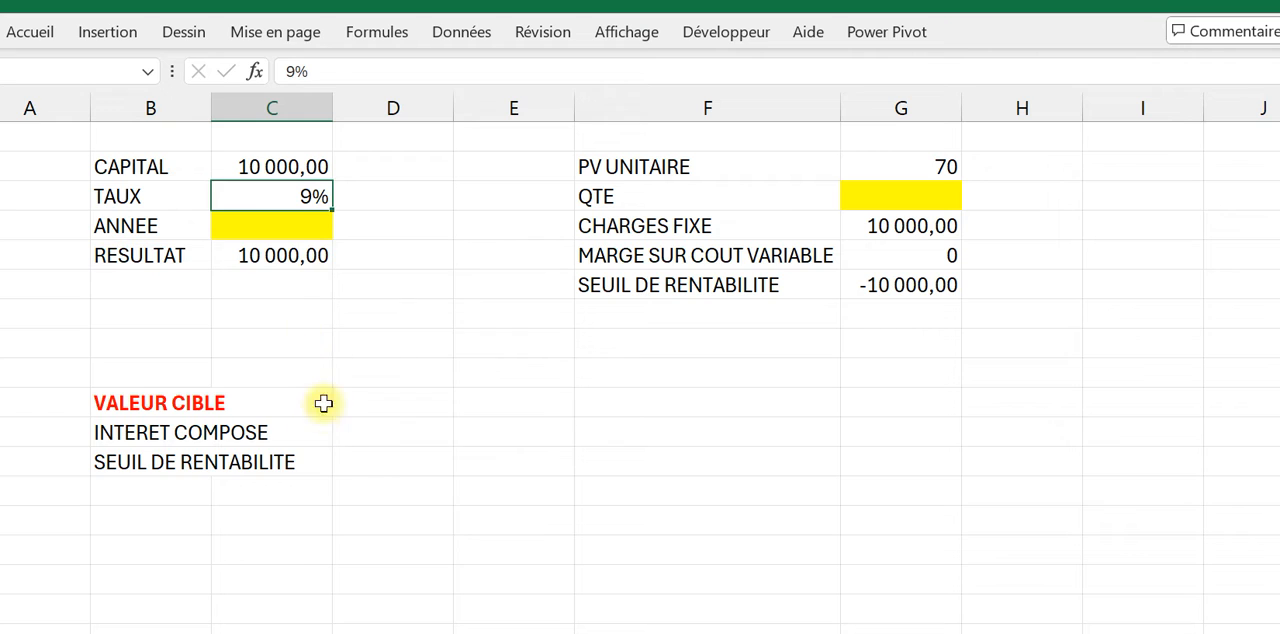
pyautogui.click(285, 258)
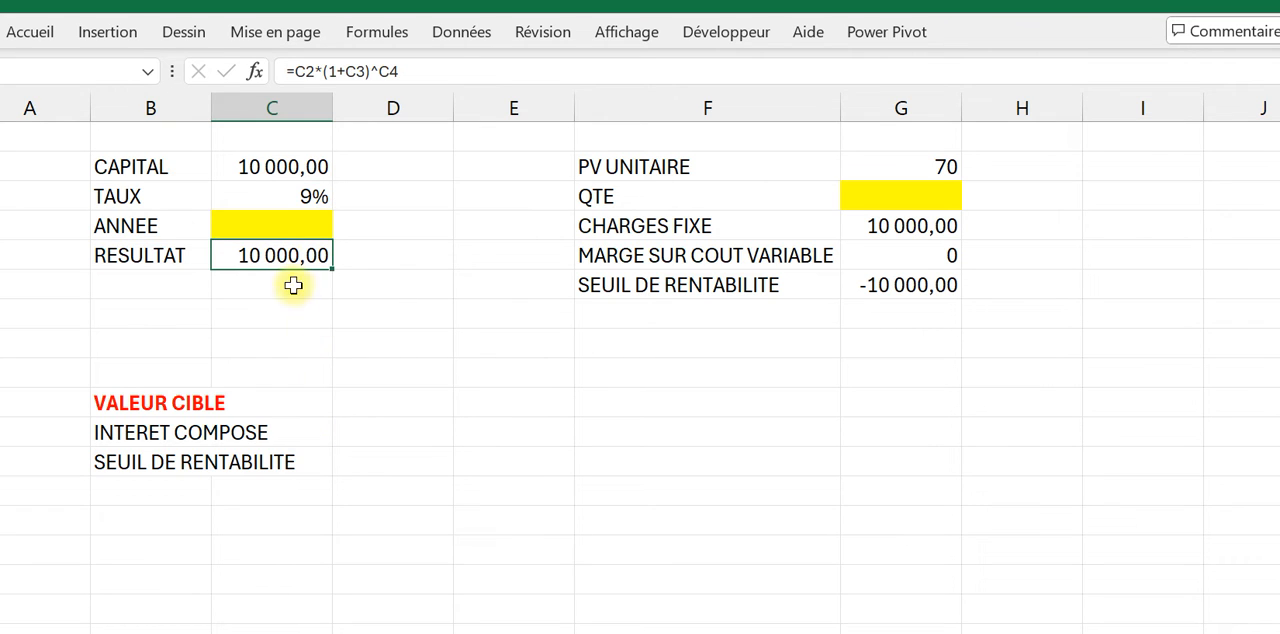
pyautogui.click(437, 64)
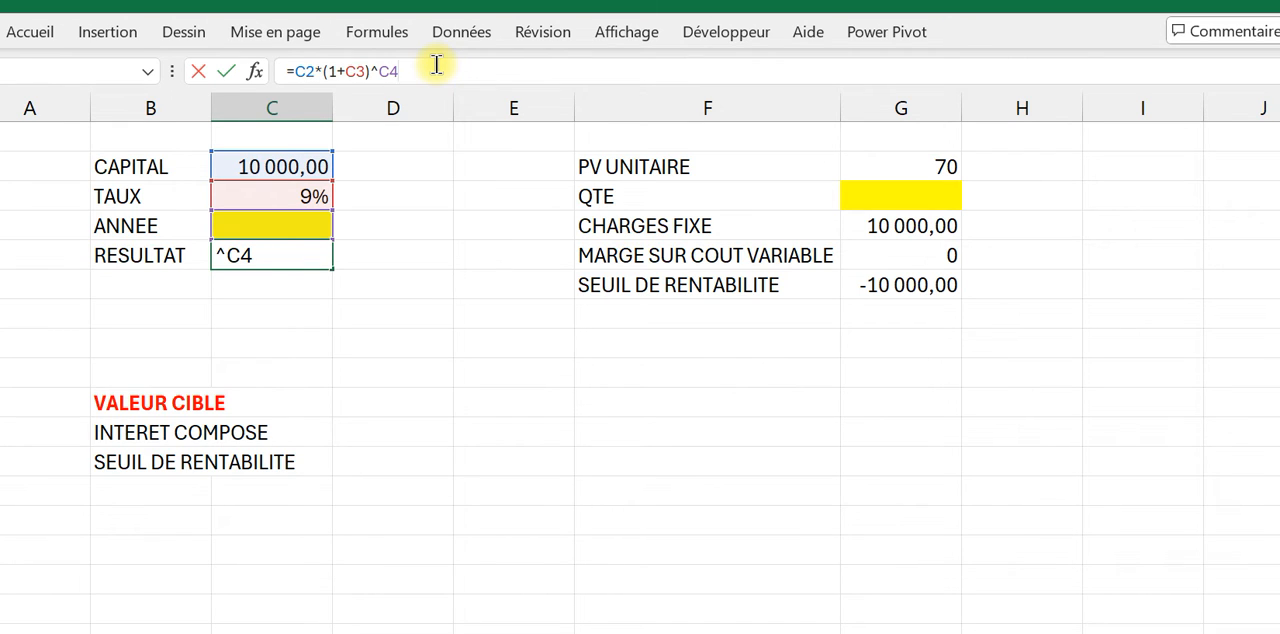
pyautogui.press('Return')
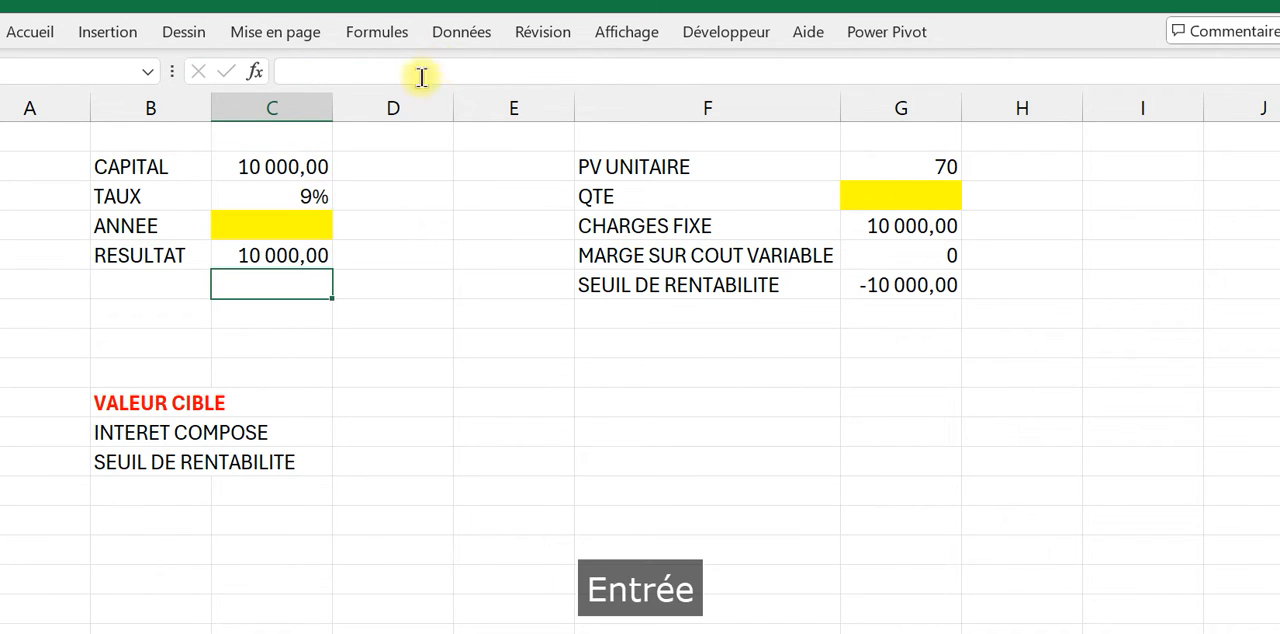
# Step: Start a goal seek (Valeur cible) on the RESULTAT cell C5 with a target value of 20000
pyautogui.click(277, 257)
pyautogui.click(468, 33)
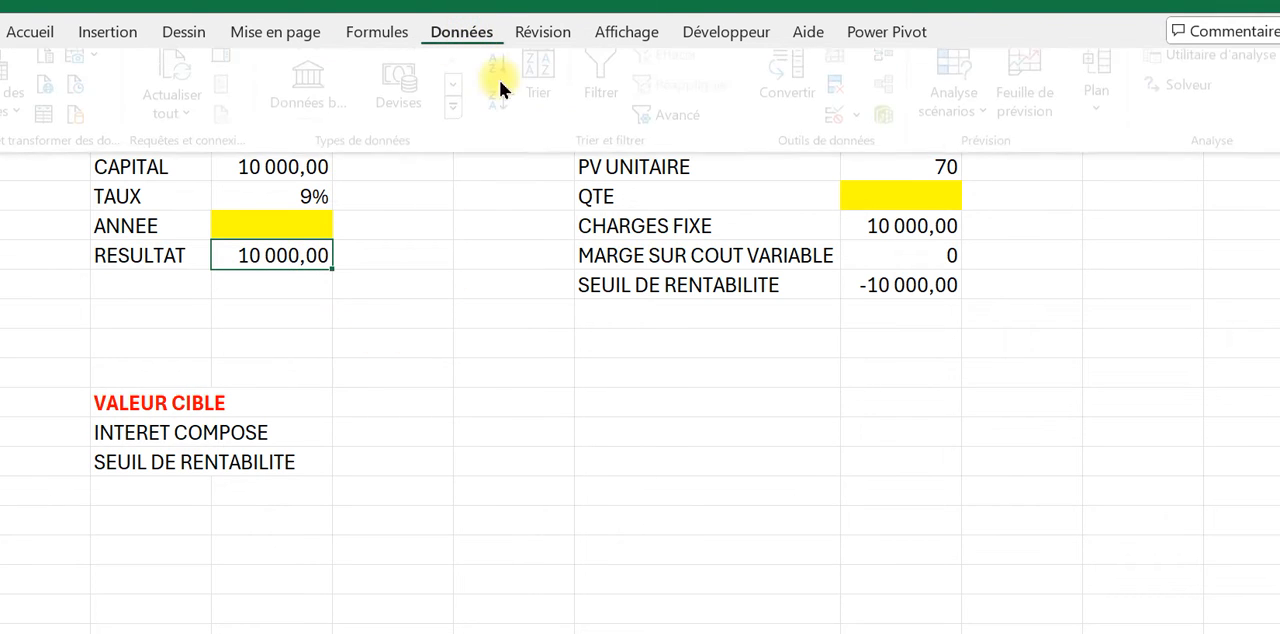
pyautogui.click(990, 118)
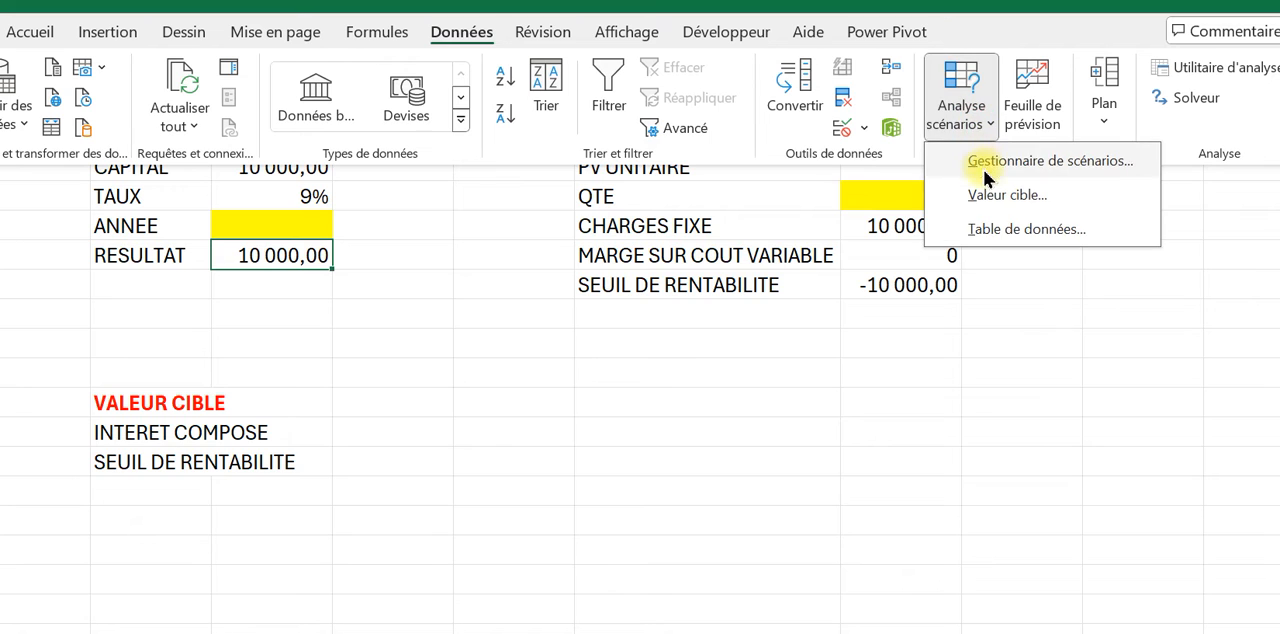
pyautogui.click(986, 203)
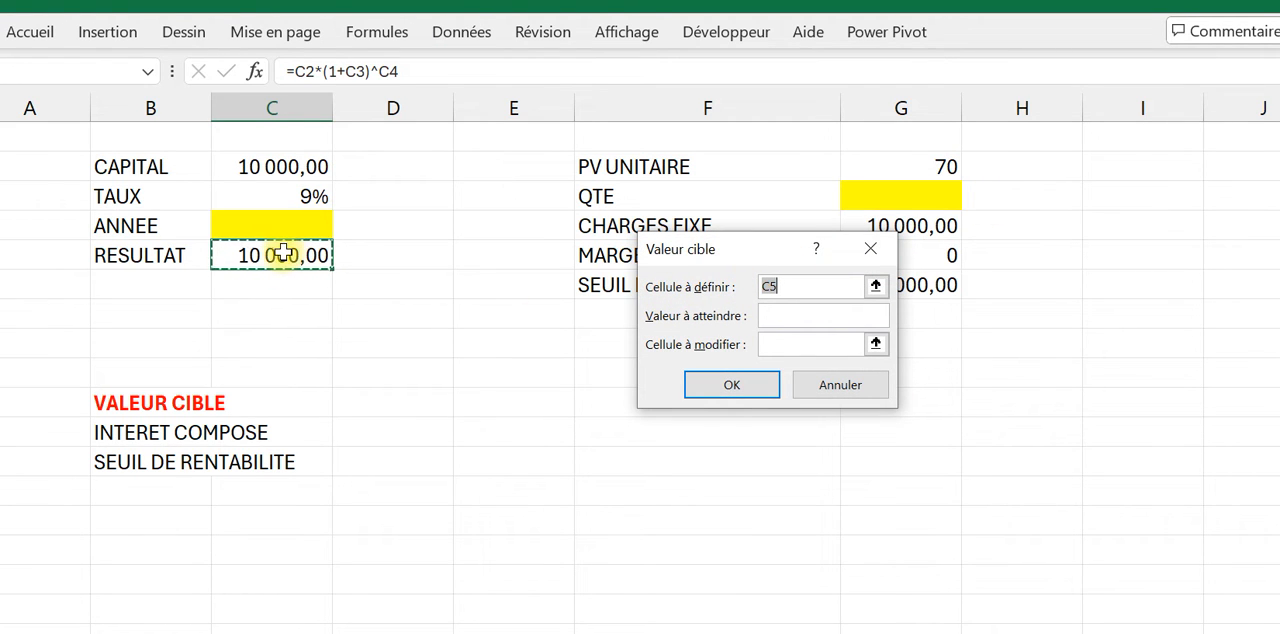
pyautogui.click(780, 315)
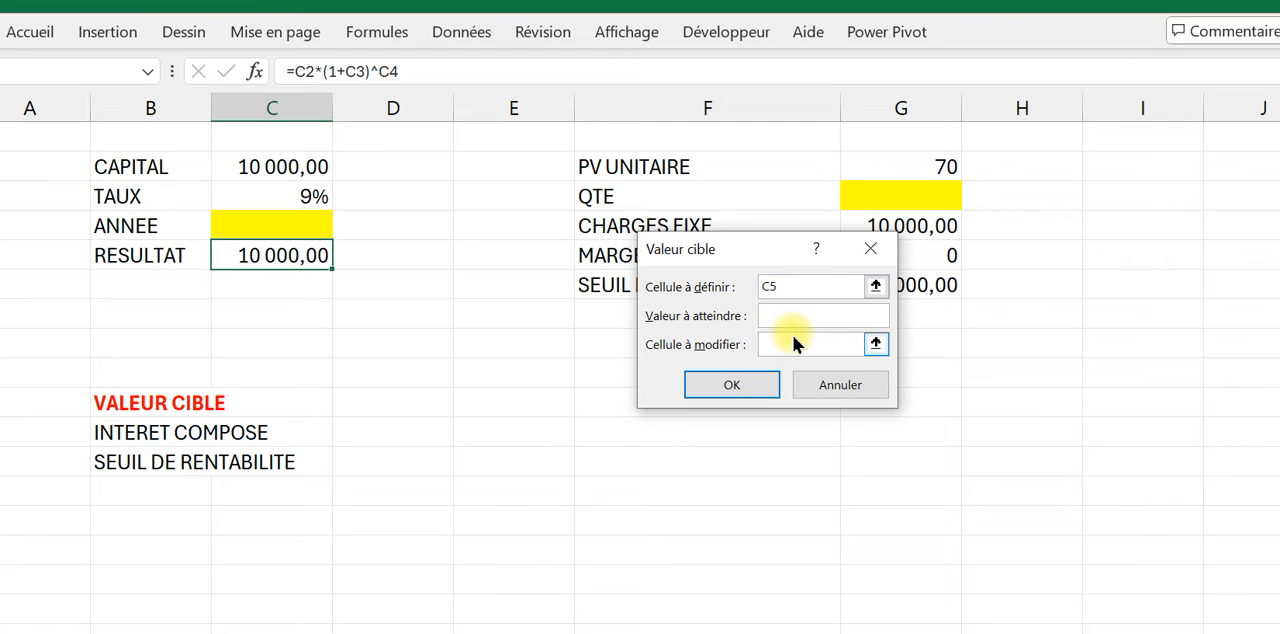
pyautogui.press('capslock')
pyautogui.write('é')
pyautogui.press('BackSpace')
pyautogui.press('capslock')
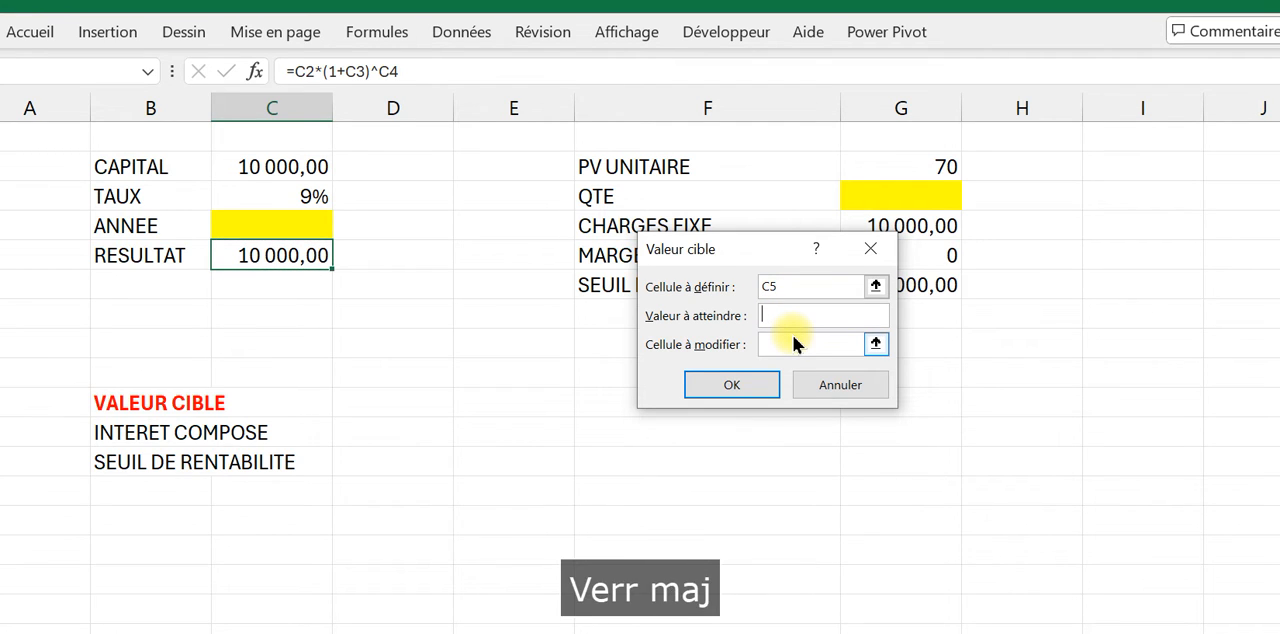
pyautogui.write('20000')
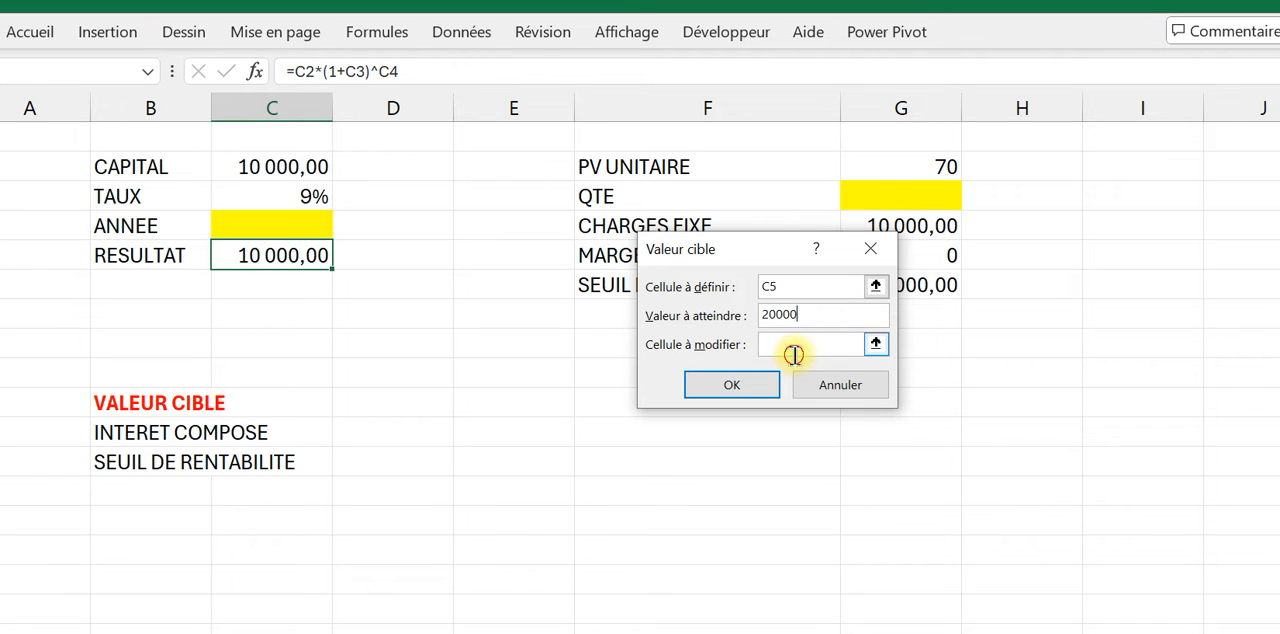
# Step: Use the ANNEE cell C4 as the cell to modify, run the goal seek and keep its solution
pyautogui.click(793, 354)
pyautogui.click(251, 221)
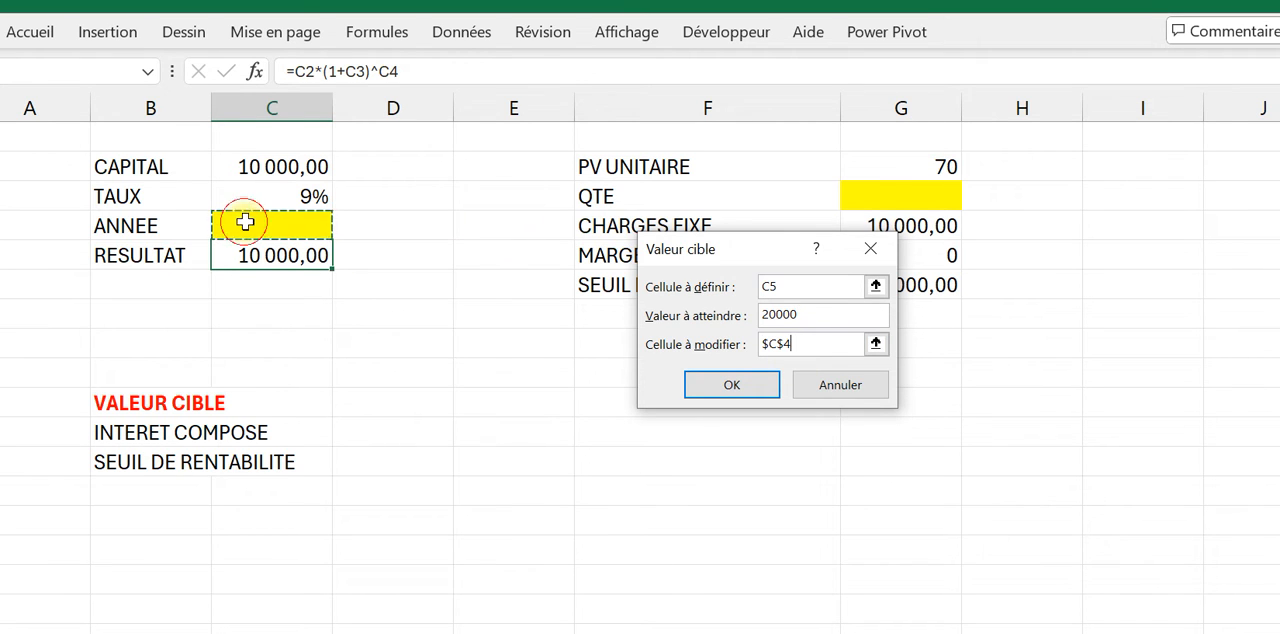
pyautogui.click(747, 384)
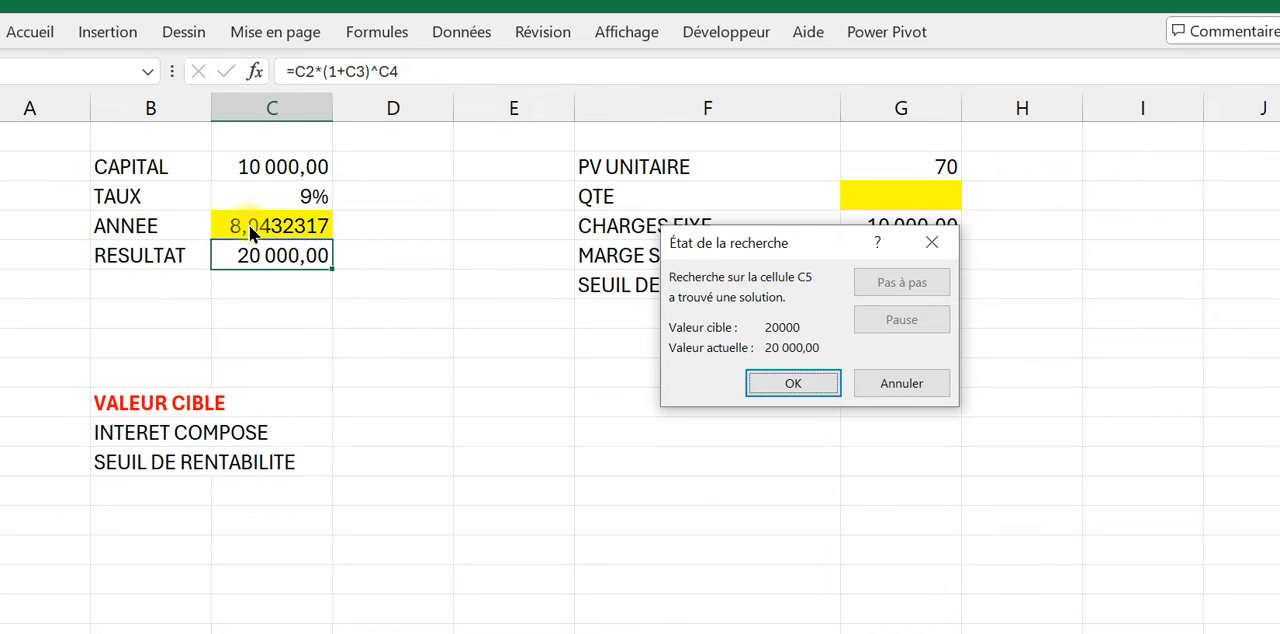
pyautogui.click(789, 383)
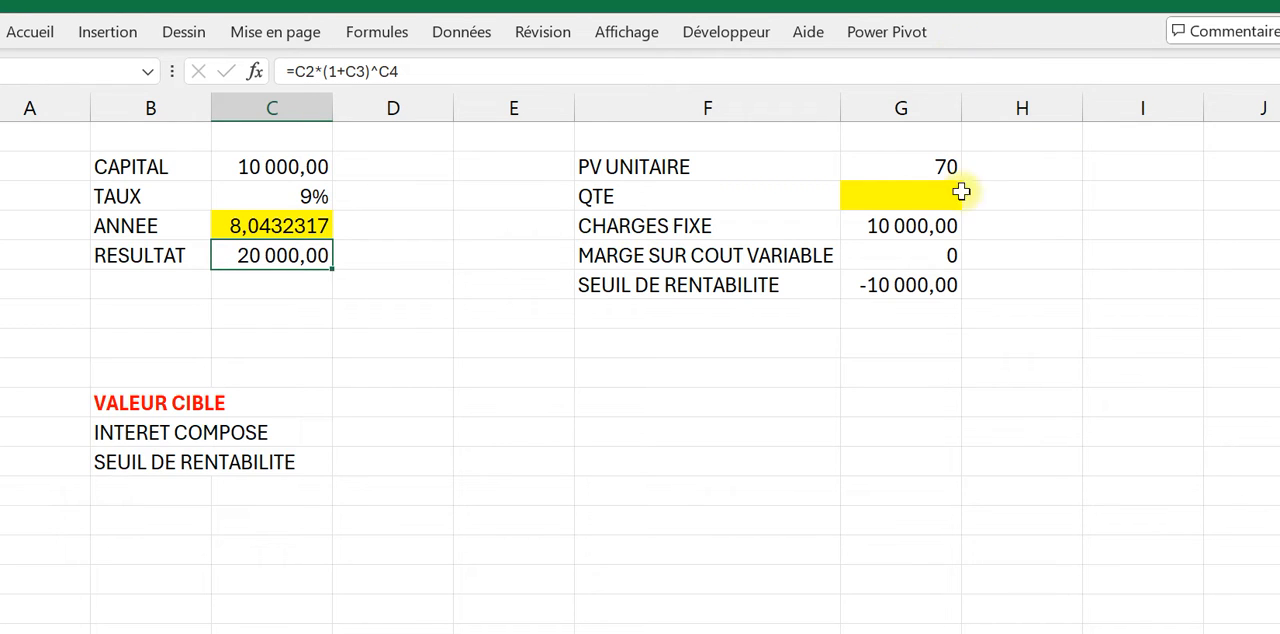
# Step: Enter a trial quantity of 1 in the QTE cell and check the MARGE SUR COUT VARIABLE cell
pyautogui.click(929, 256)
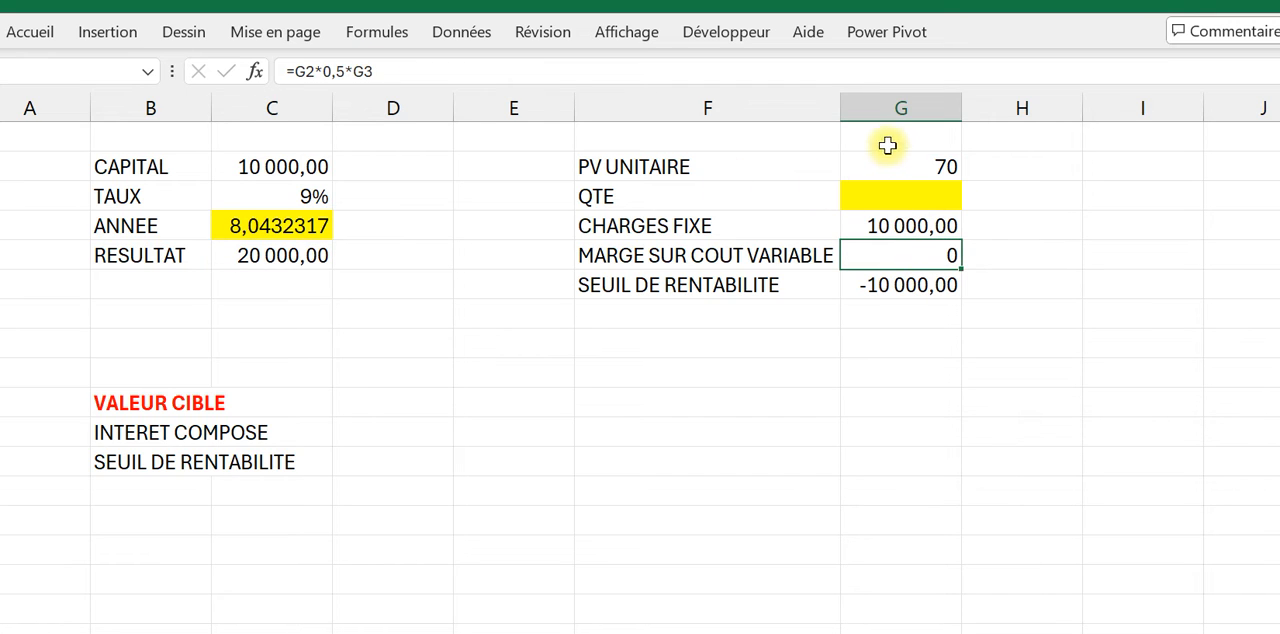
pyautogui.click(923, 196)
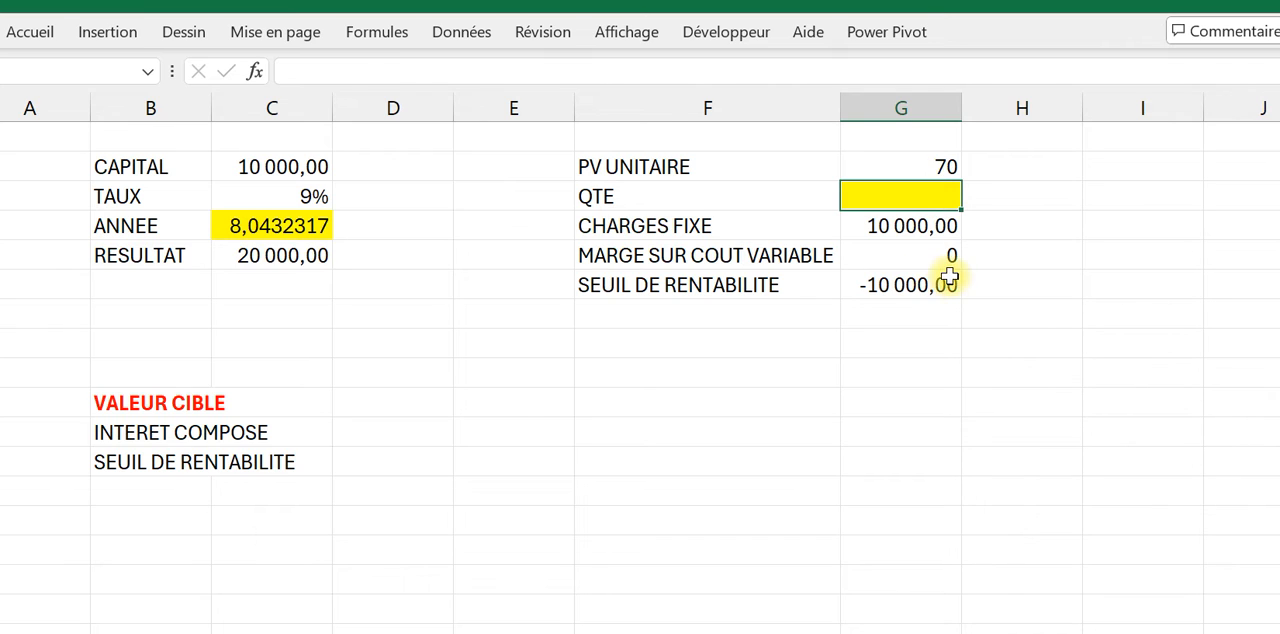
pyautogui.press('capslock')
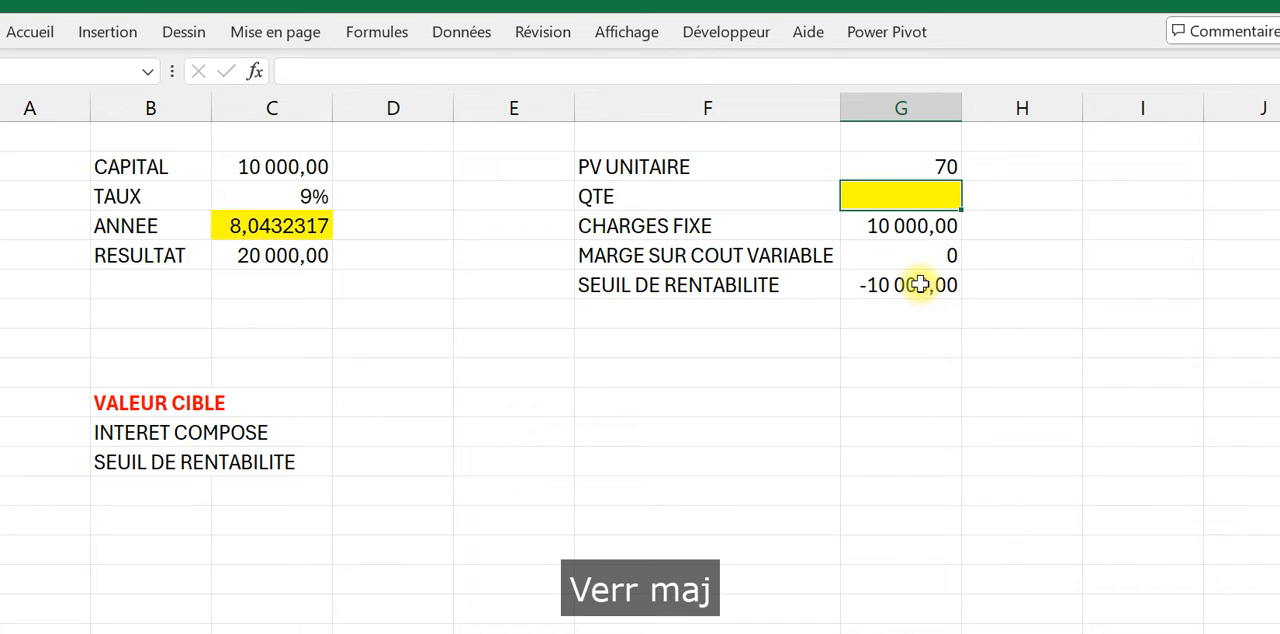
pyautogui.write('1')
pyautogui.press('Return')
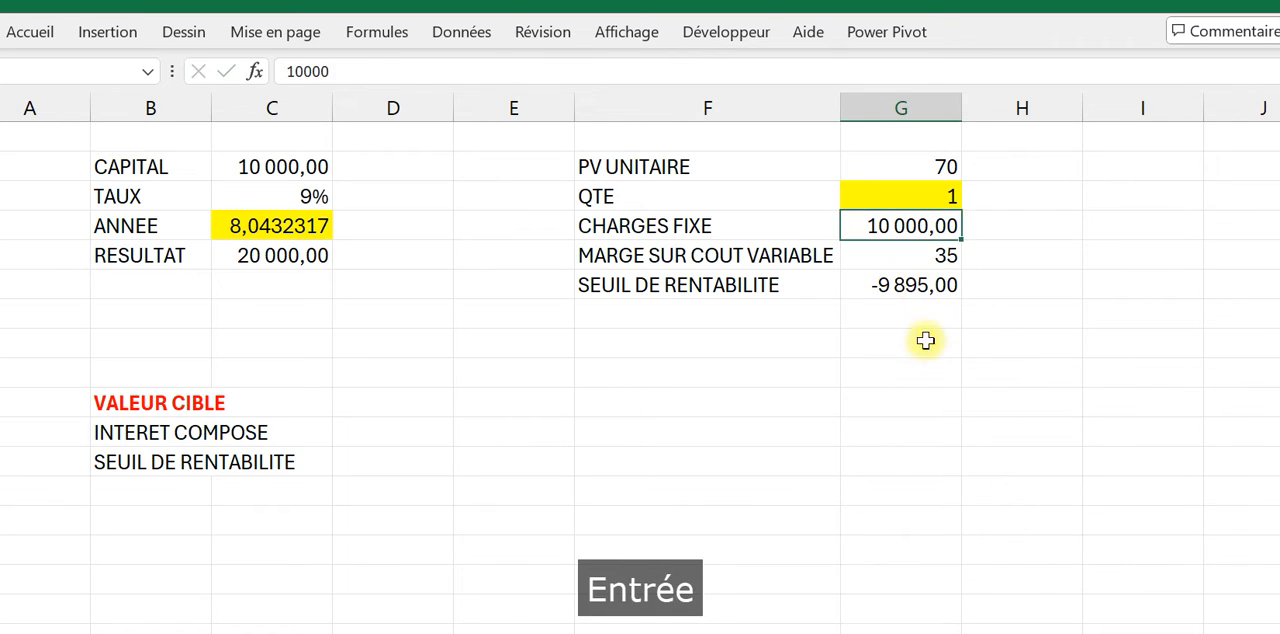
pyautogui.click(930, 262)
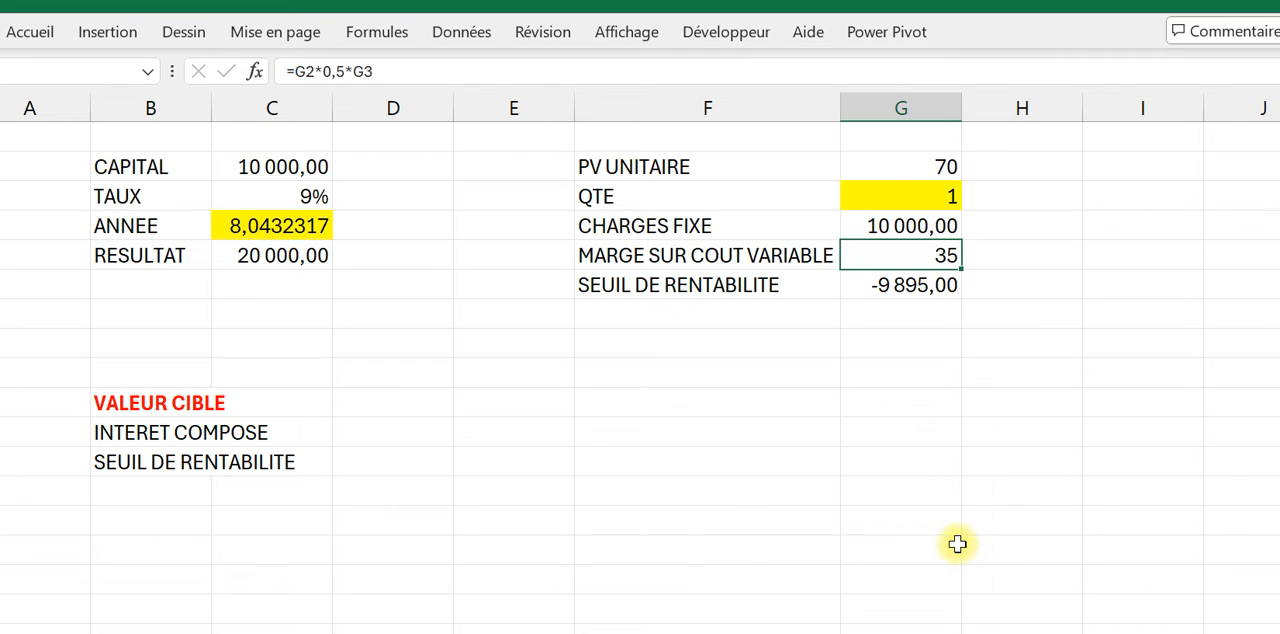
# Step: Change the trial quantity in the QTE cell to 2 and recheck the MARGE SUR COUT VARIABLE cell
pyautogui.click(930, 200)
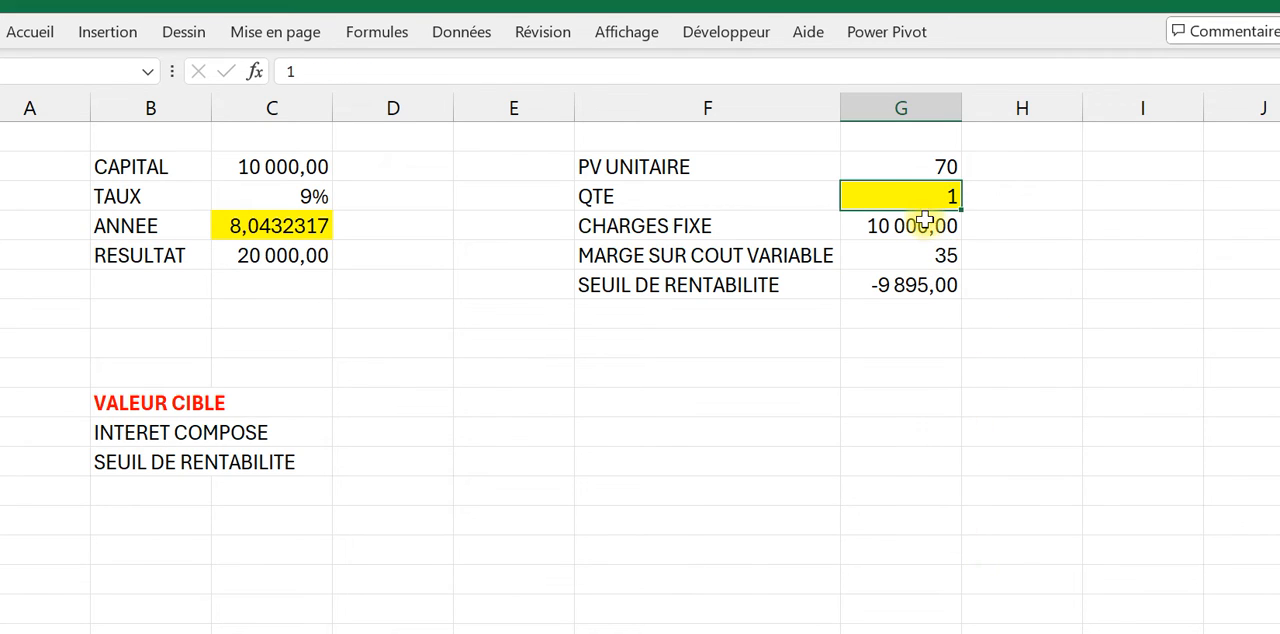
pyautogui.write('2')
pyautogui.press('Return')
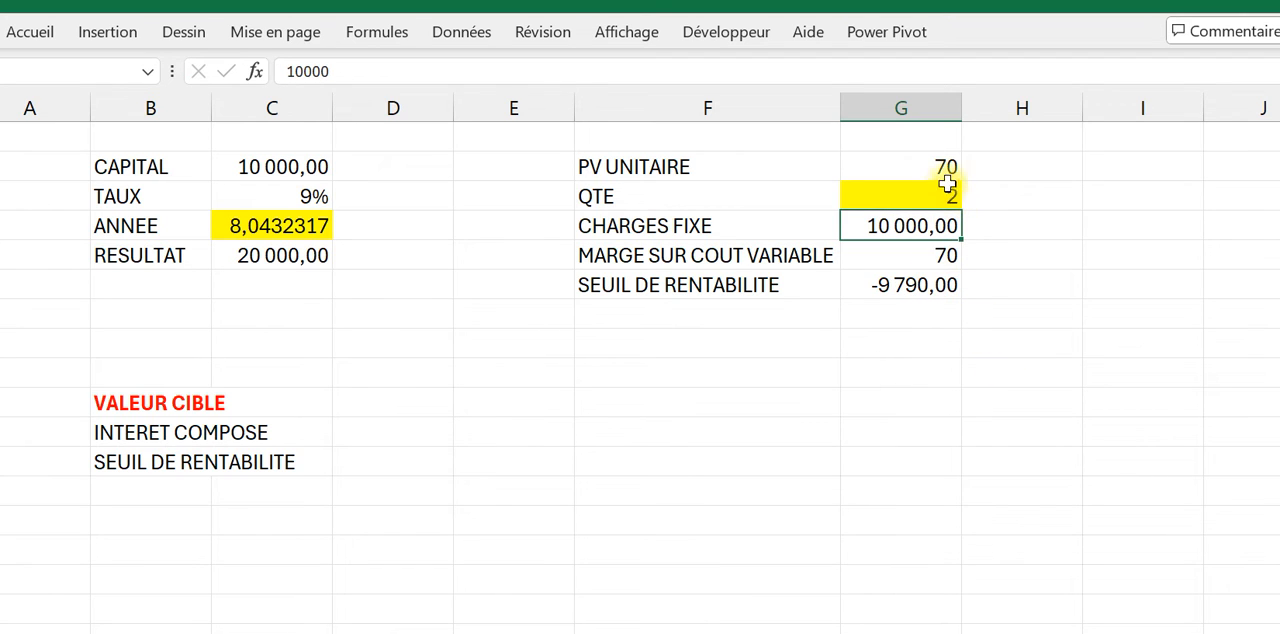
pyautogui.click(944, 257)
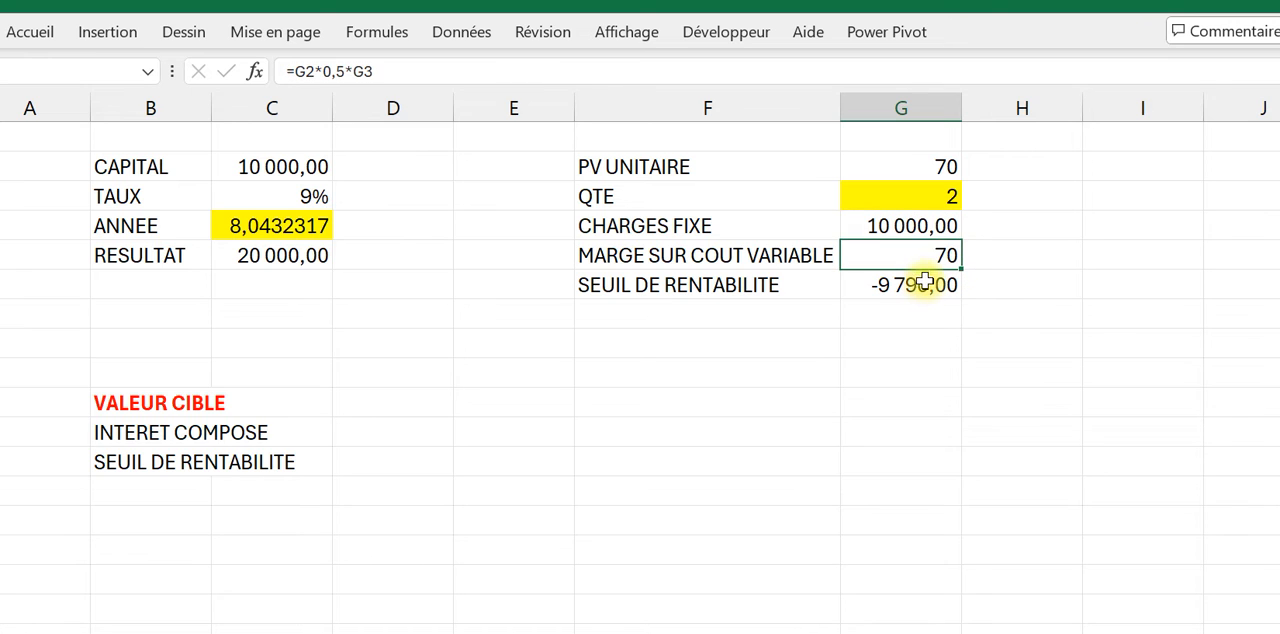
# Step: Set the trial quantity in the QTE cell back to 1
pyautogui.click(915, 197)
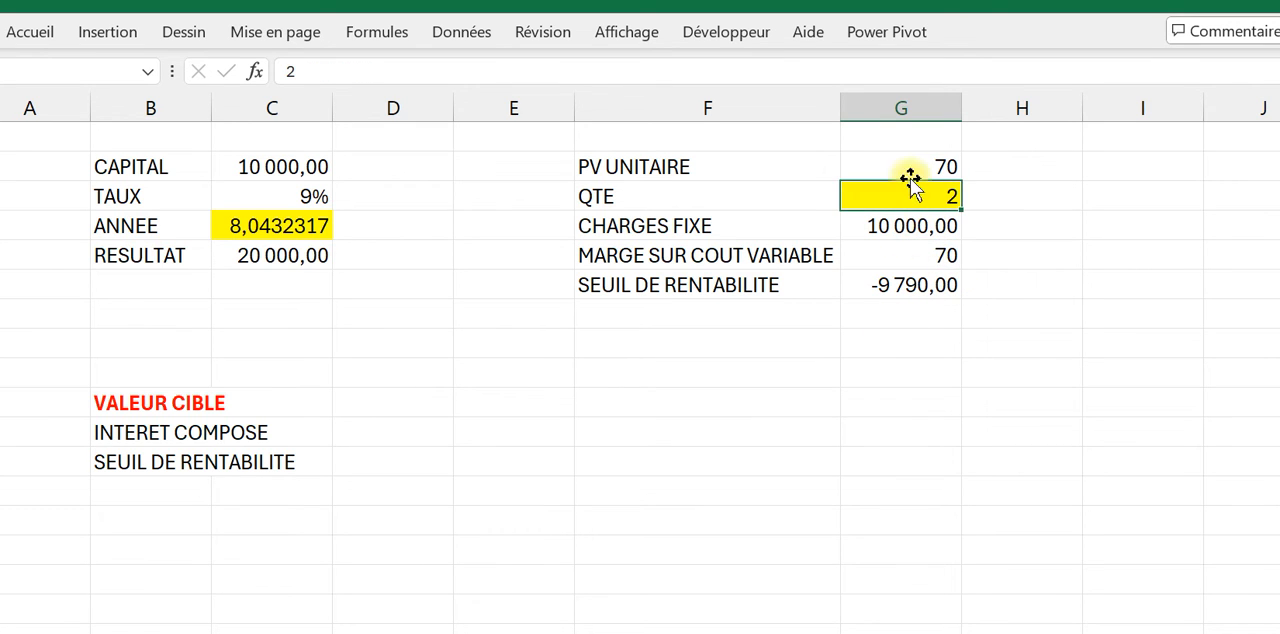
pyautogui.write('1')
pyautogui.press('Return')
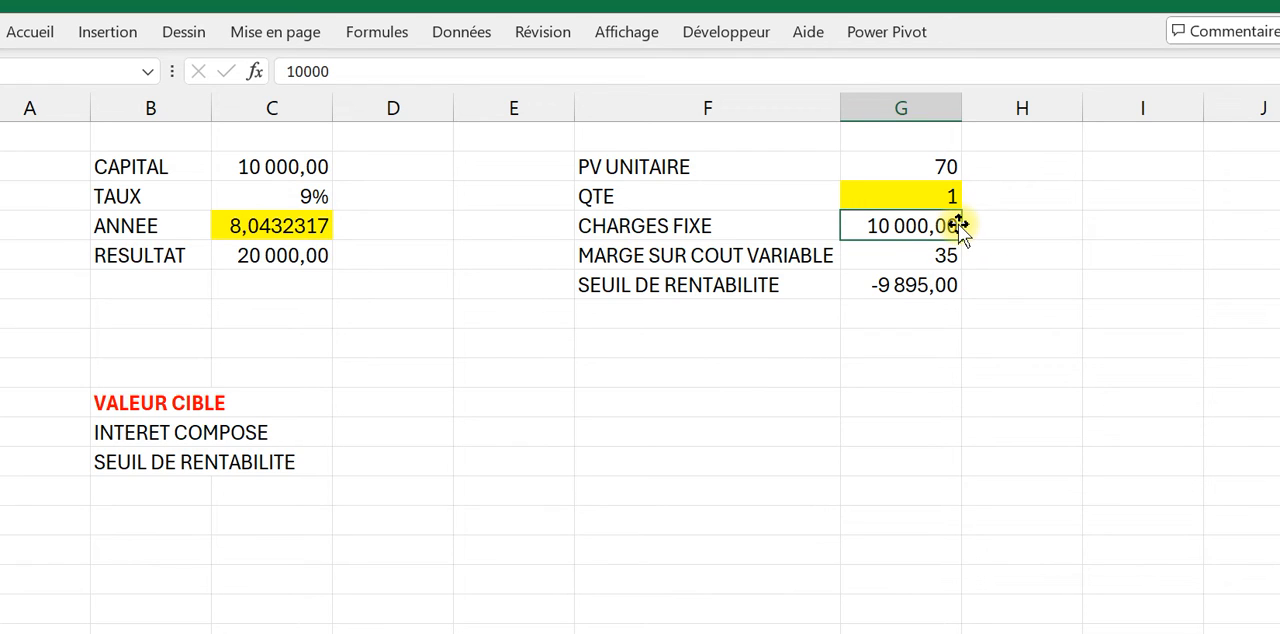
# Step: Inspect the SEUIL DE RENTABILITE formula and clear the trial quantity from the QTE cell
pyautogui.click(925, 288)
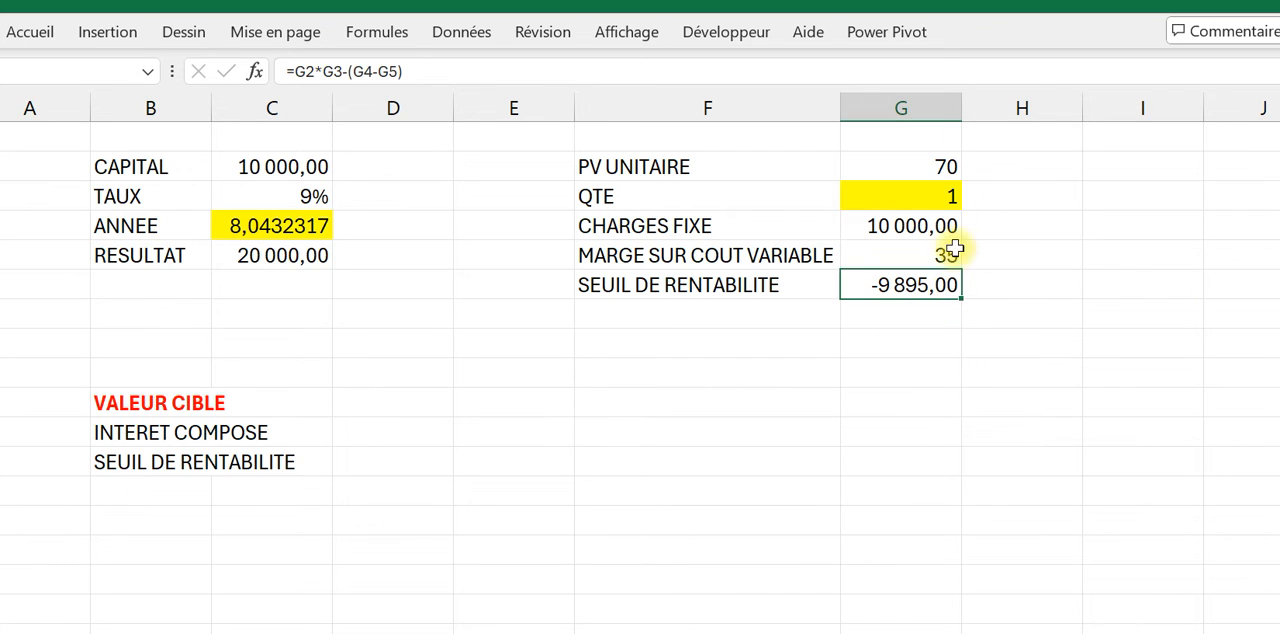
pyautogui.click(920, 194)
pyautogui.press('Delete')
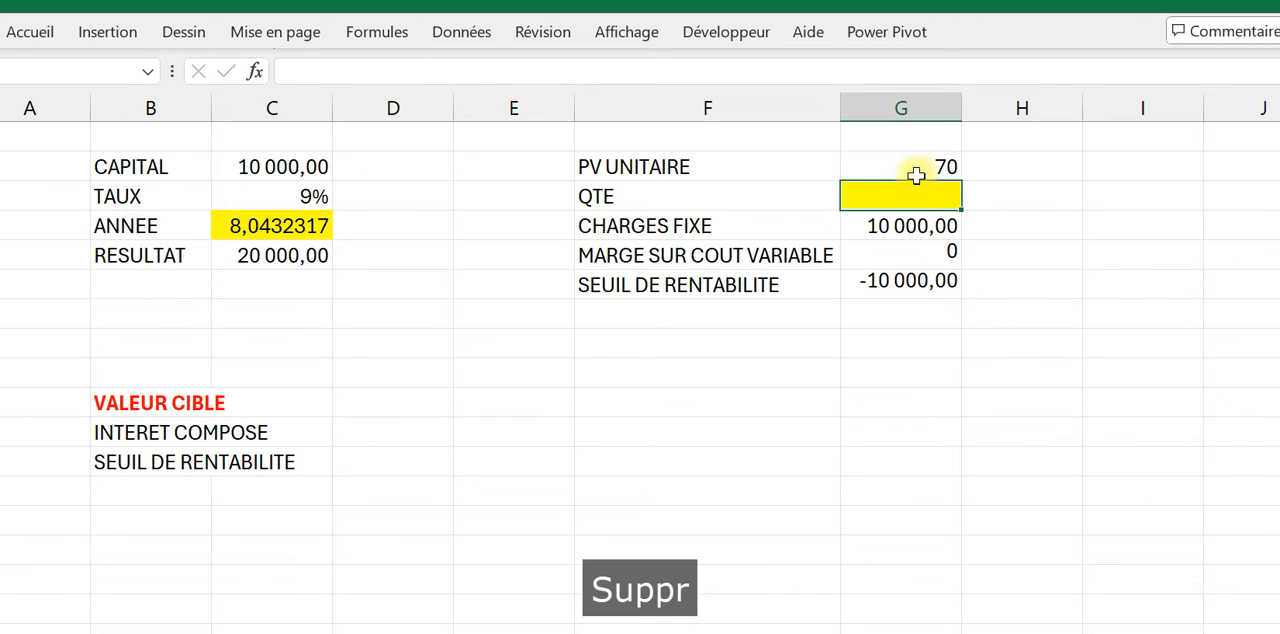
# Step: Fill the SEUIL DE RENTABILITE result cell G6 with a green theme colour
pyautogui.click(880, 286)
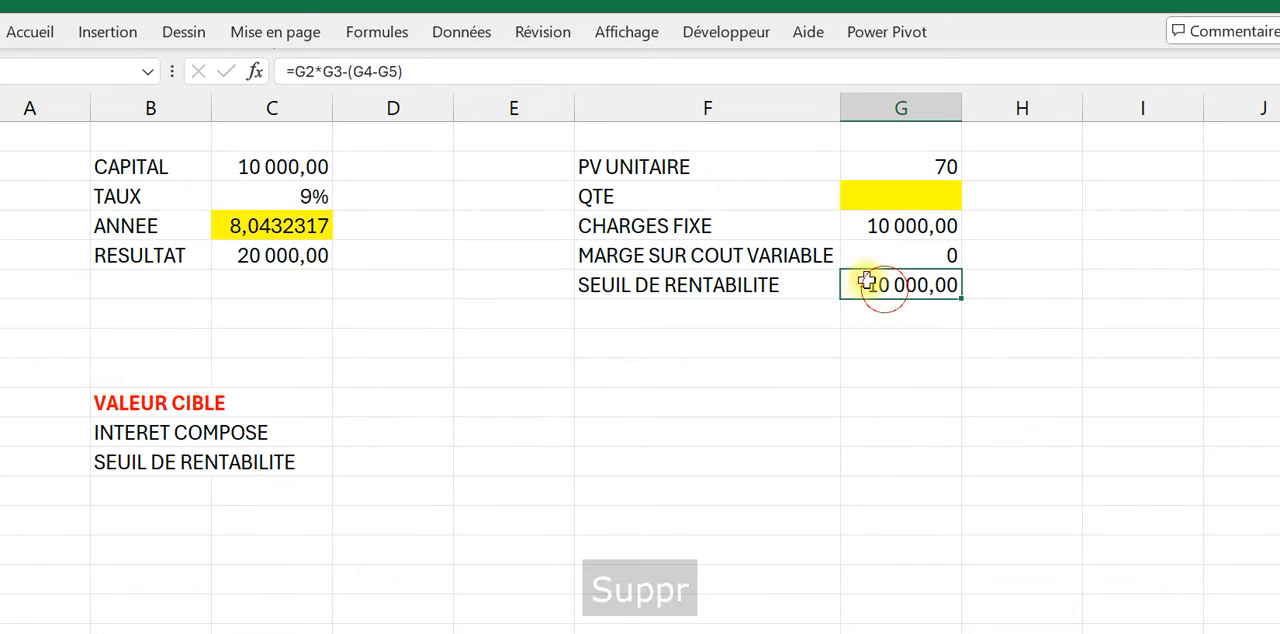
pyautogui.click(33, 36)
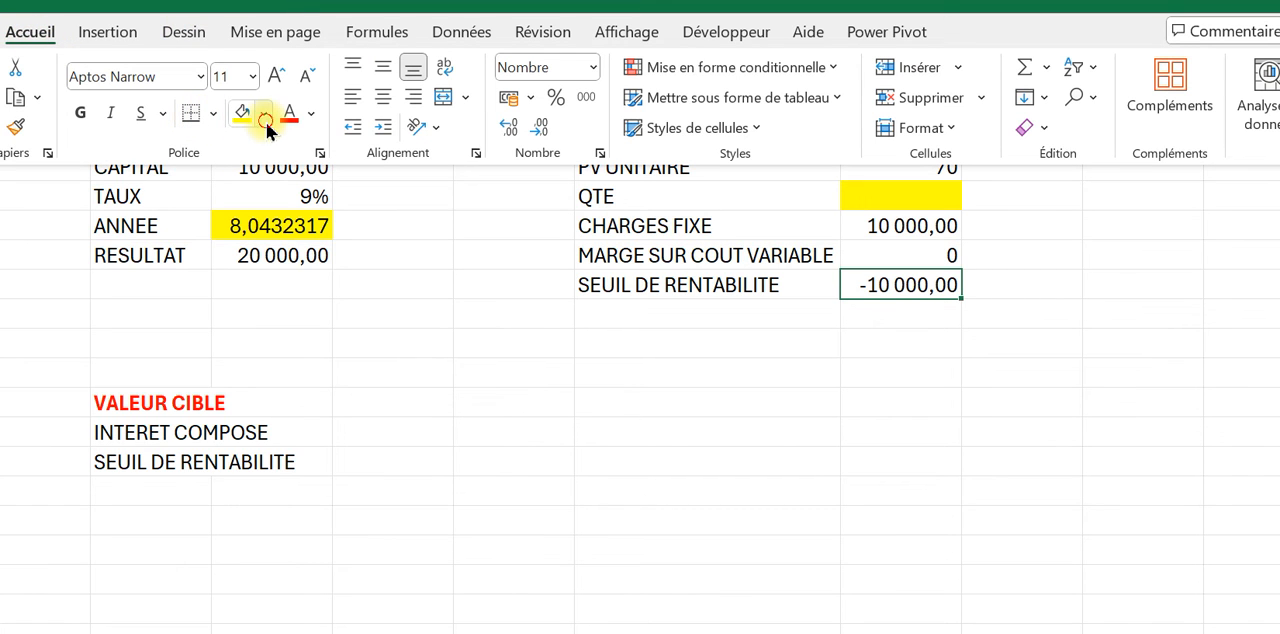
pyautogui.click(266, 122)
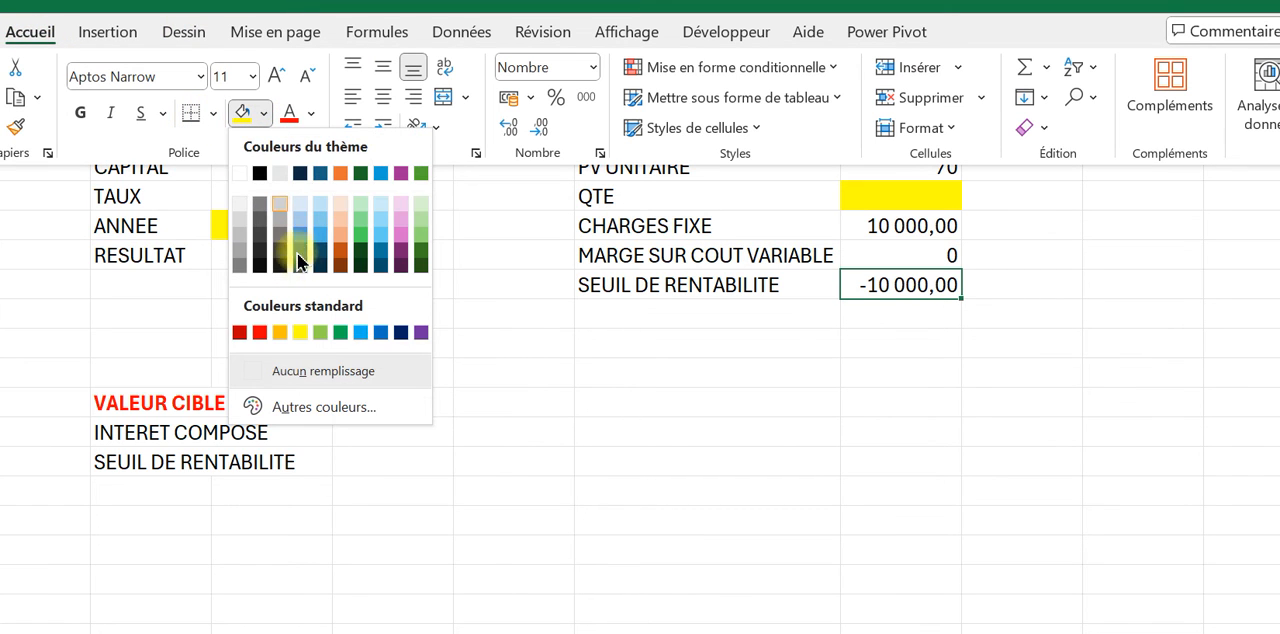
pyautogui.click(360, 235)
pyautogui.click(766, 414)
pyautogui.click(880, 466)
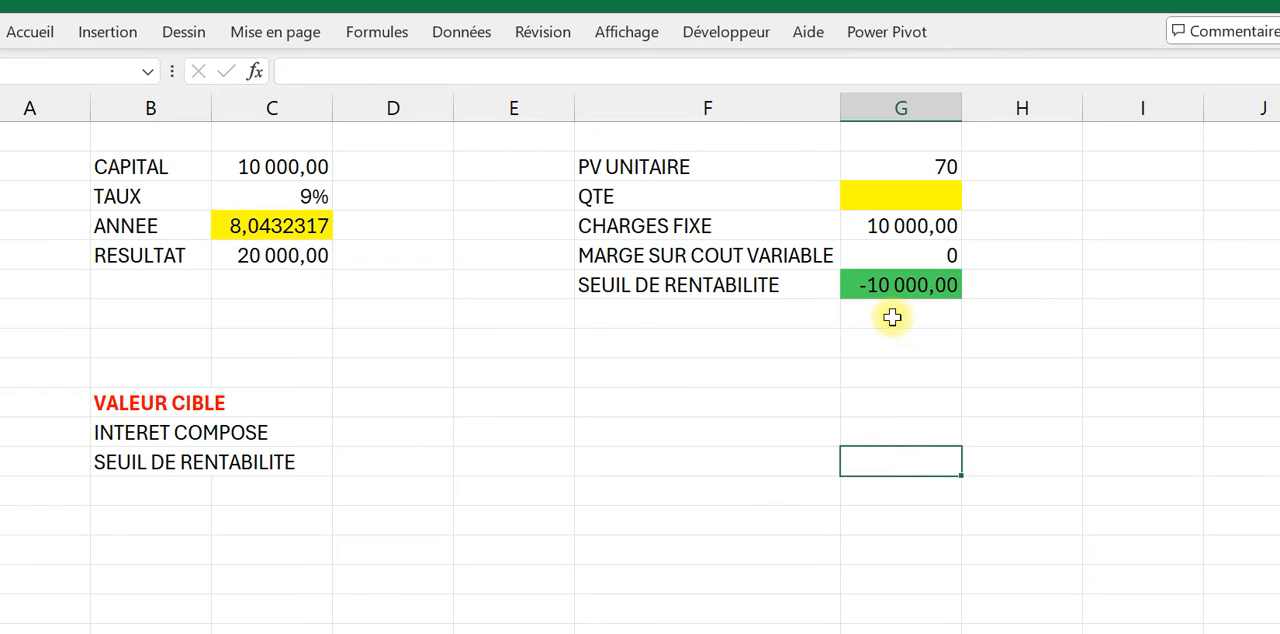
# Step: Open goal seek (Valeur cible) with SEUIL DE RENTABILITE cell G6 as the cell to set, keeping the dialog clear of column G
pyautogui.click(898, 290)
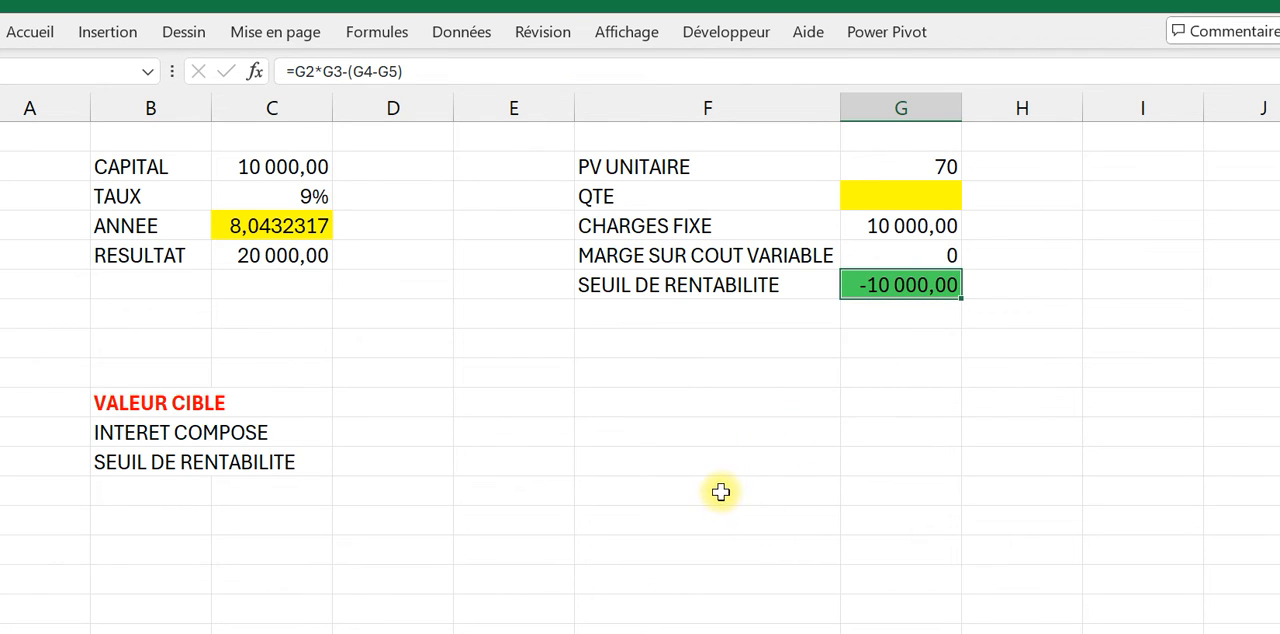
pyautogui.click(20, 35)
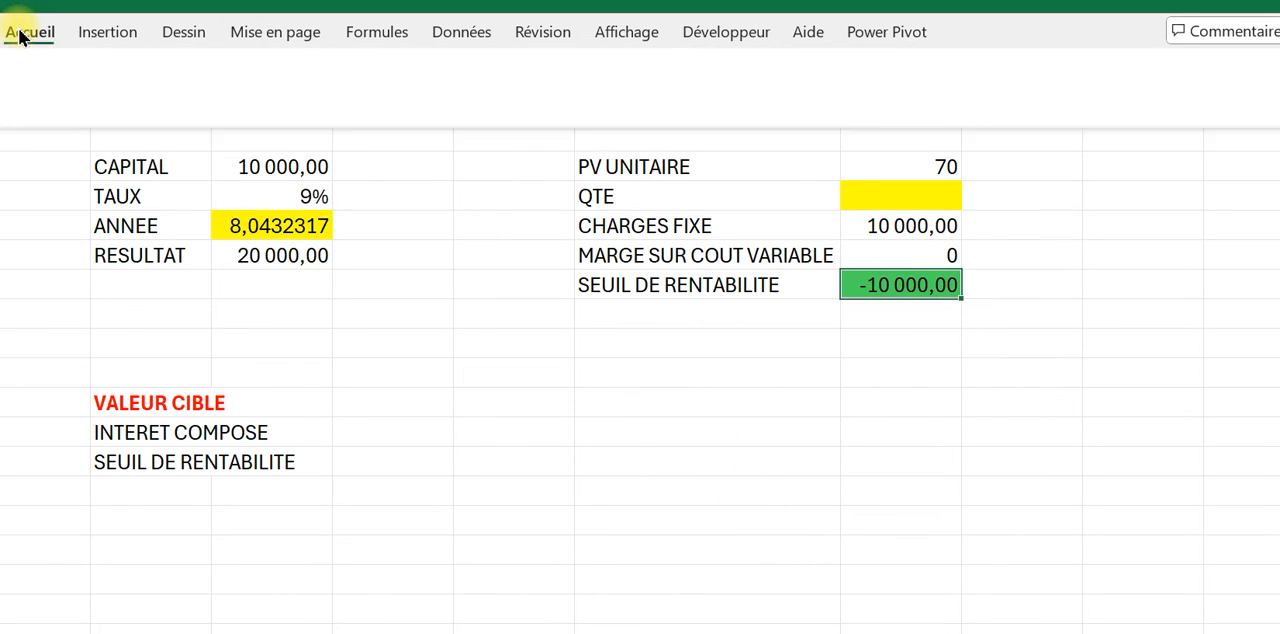
pyautogui.click(468, 28)
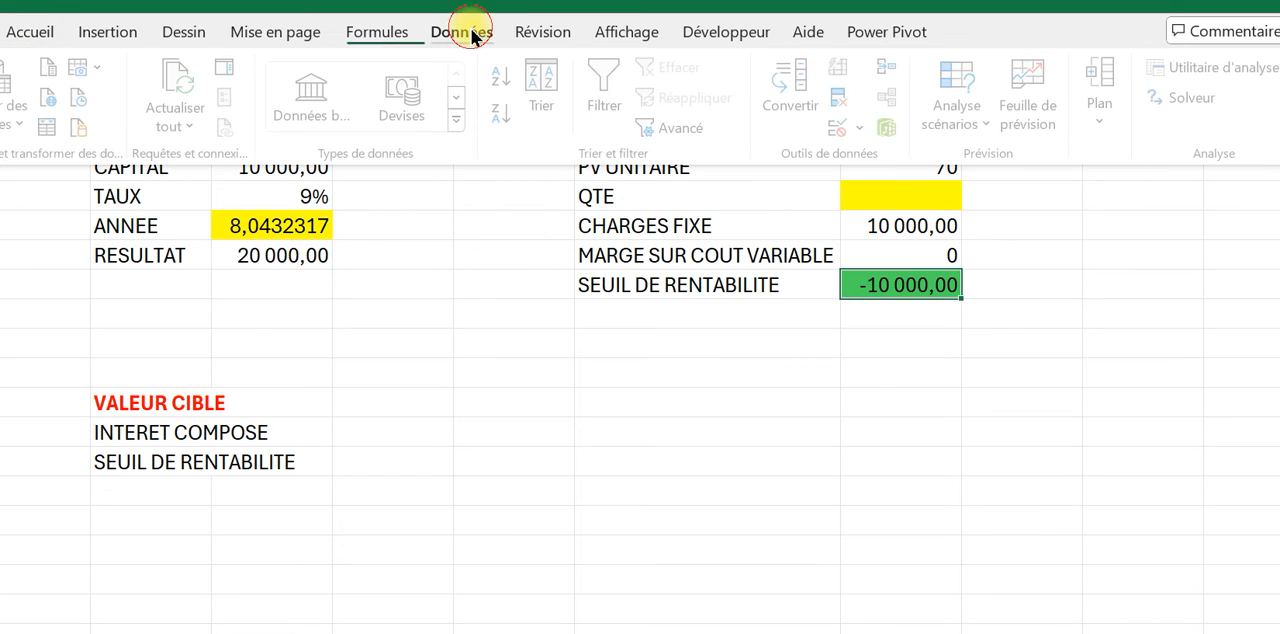
pyautogui.click(962, 140)
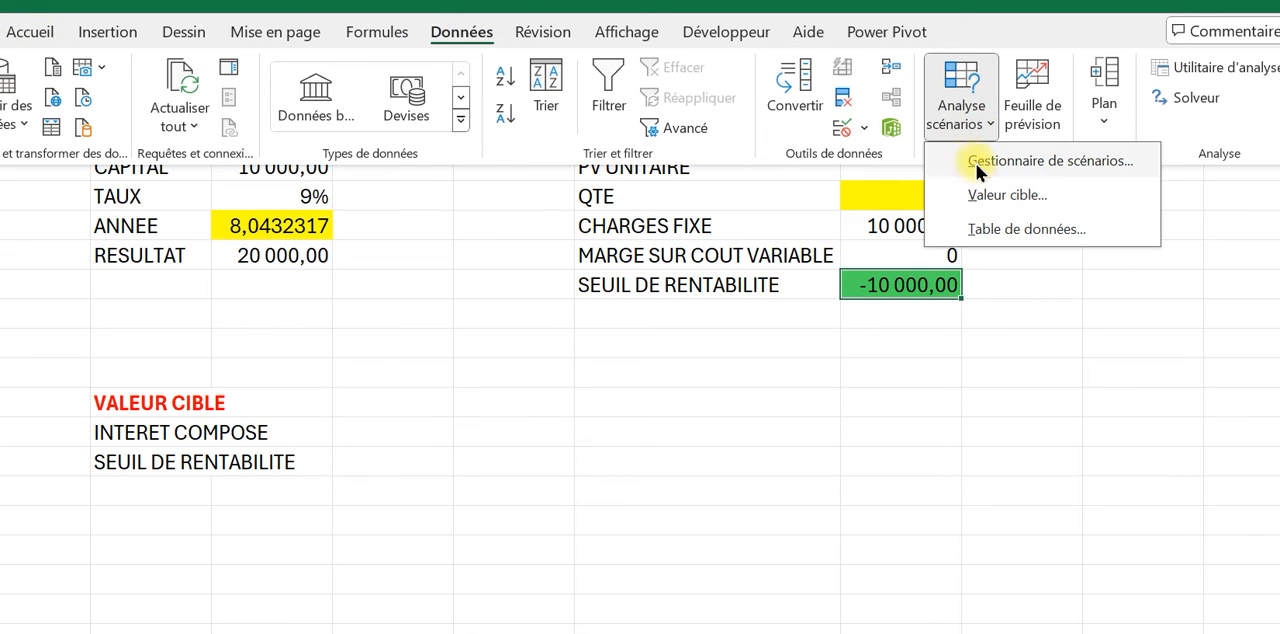
pyautogui.click(985, 196)
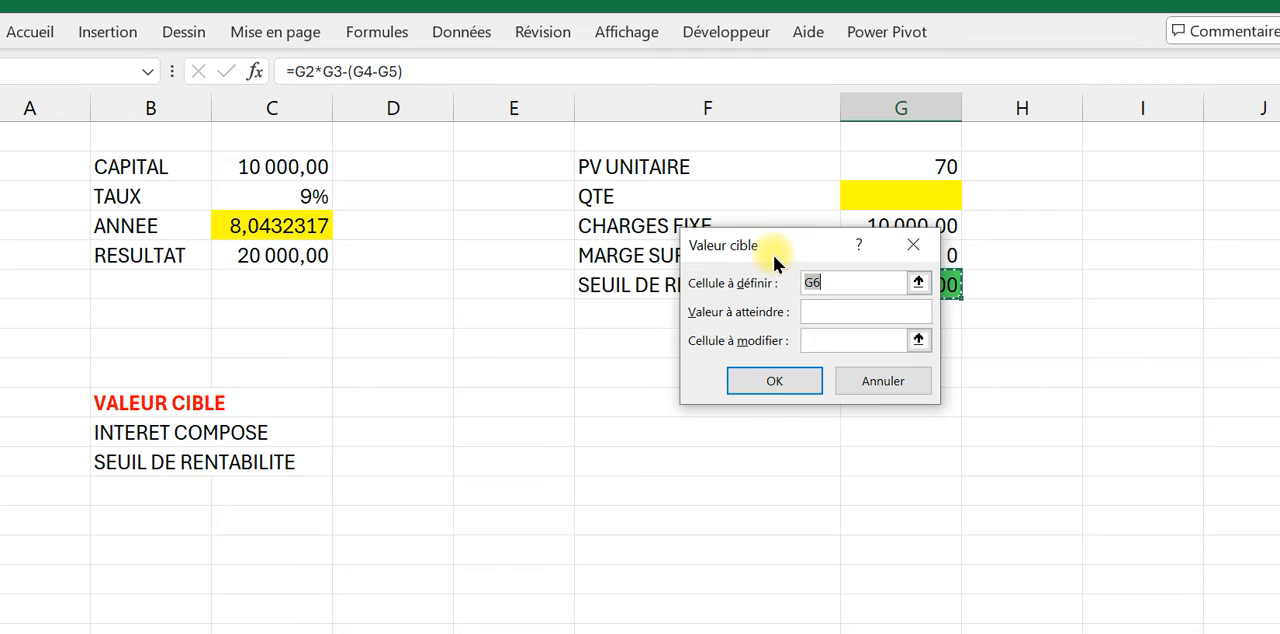
pyautogui.moveTo(775, 262); pyautogui.dragTo(573, 198)
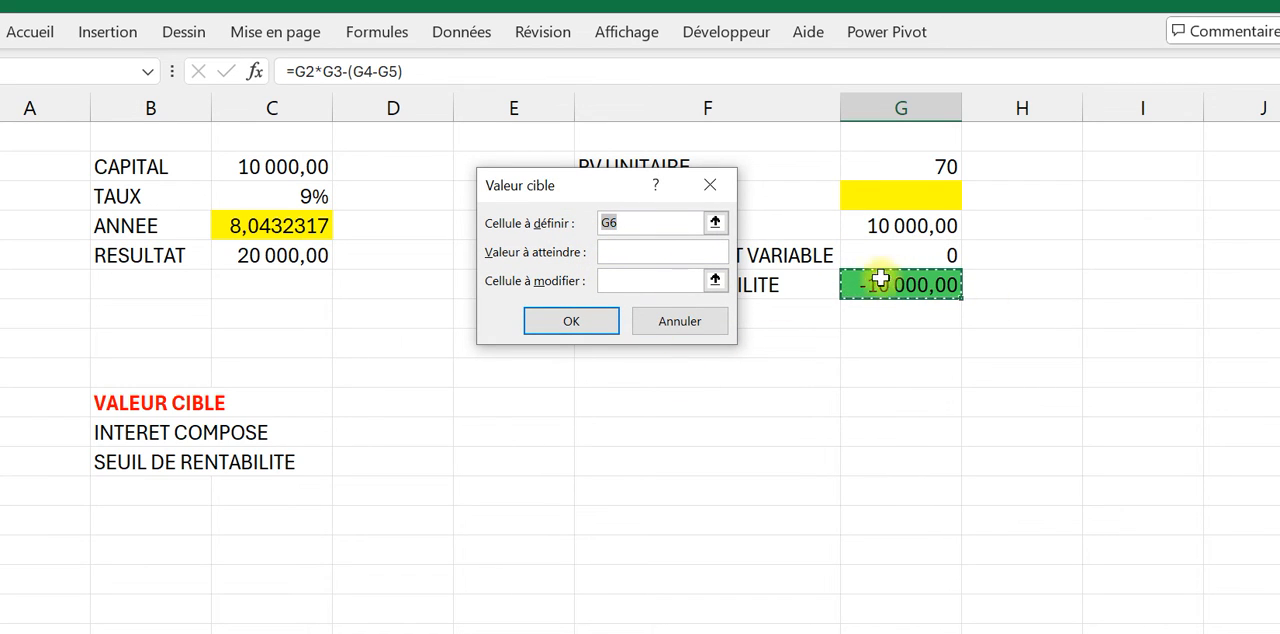
# Step: Set the goal seek target value for the SEUIL DE RENTABILITE cell to 0
pyautogui.click(620, 256)
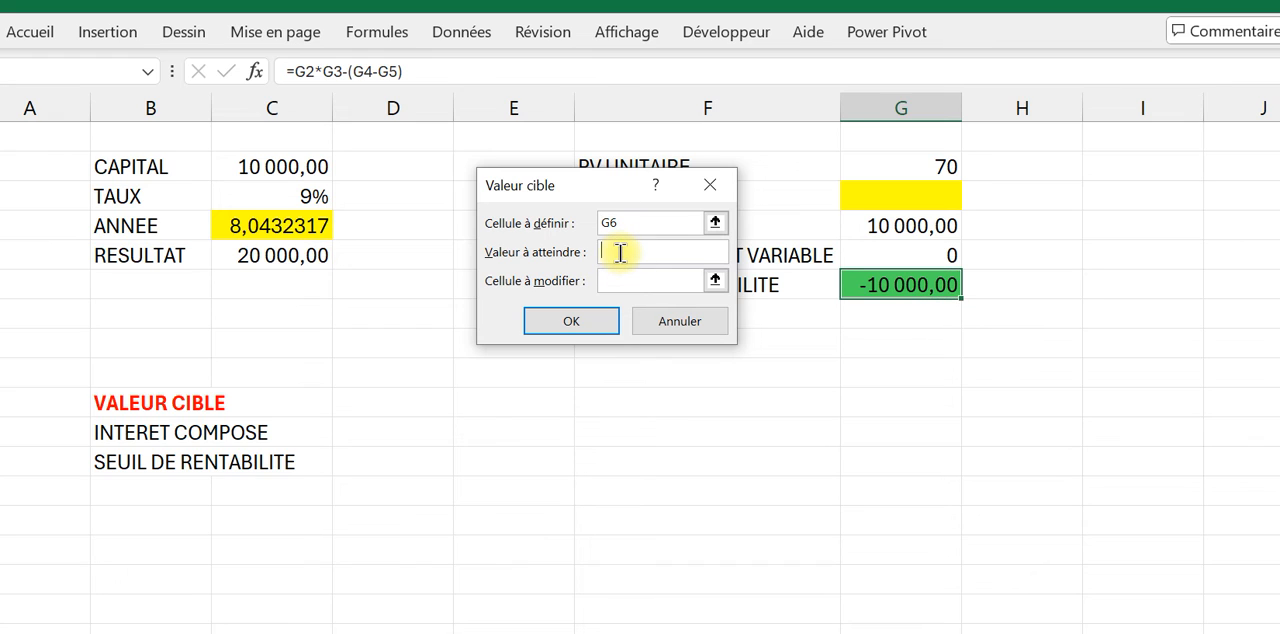
pyautogui.press('capslock')
pyautogui.write('à')
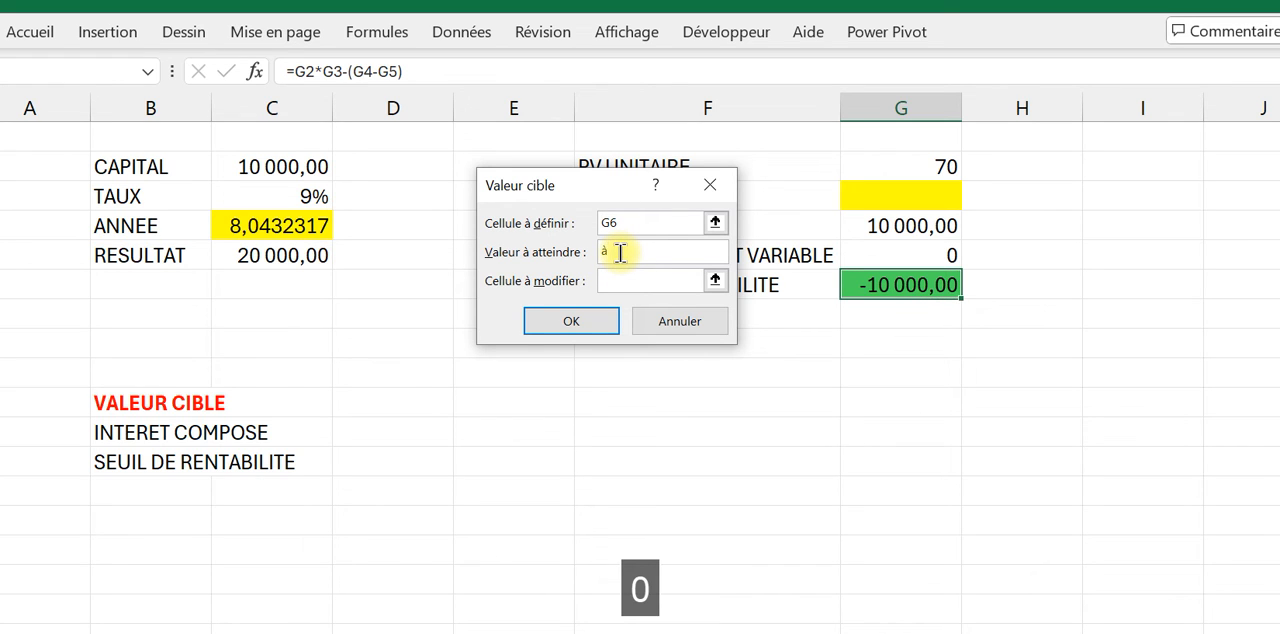
pyautogui.press('capslock')
pyautogui.press('BackSpace')
pyautogui.write('0')
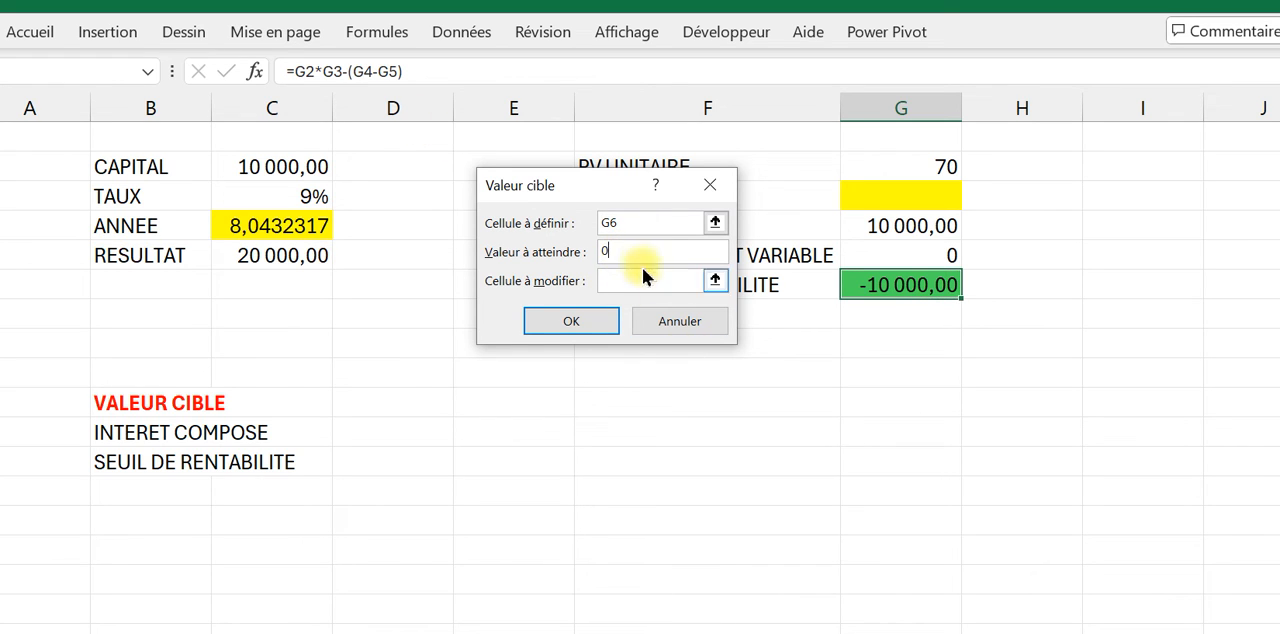
# Step: Run the goal seek with QTE cell G3 as the changing cell and discard its solution
pyautogui.click(634, 280)
pyautogui.click(895, 196)
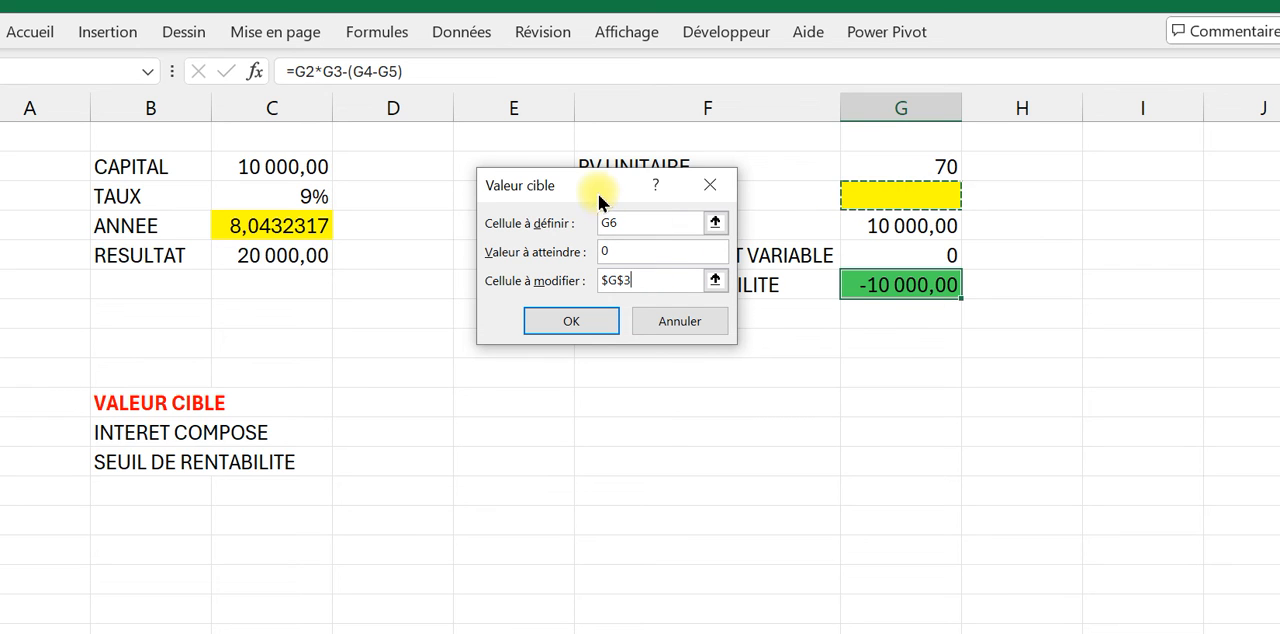
pyautogui.moveTo(599, 198); pyautogui.dragTo(375, 153)
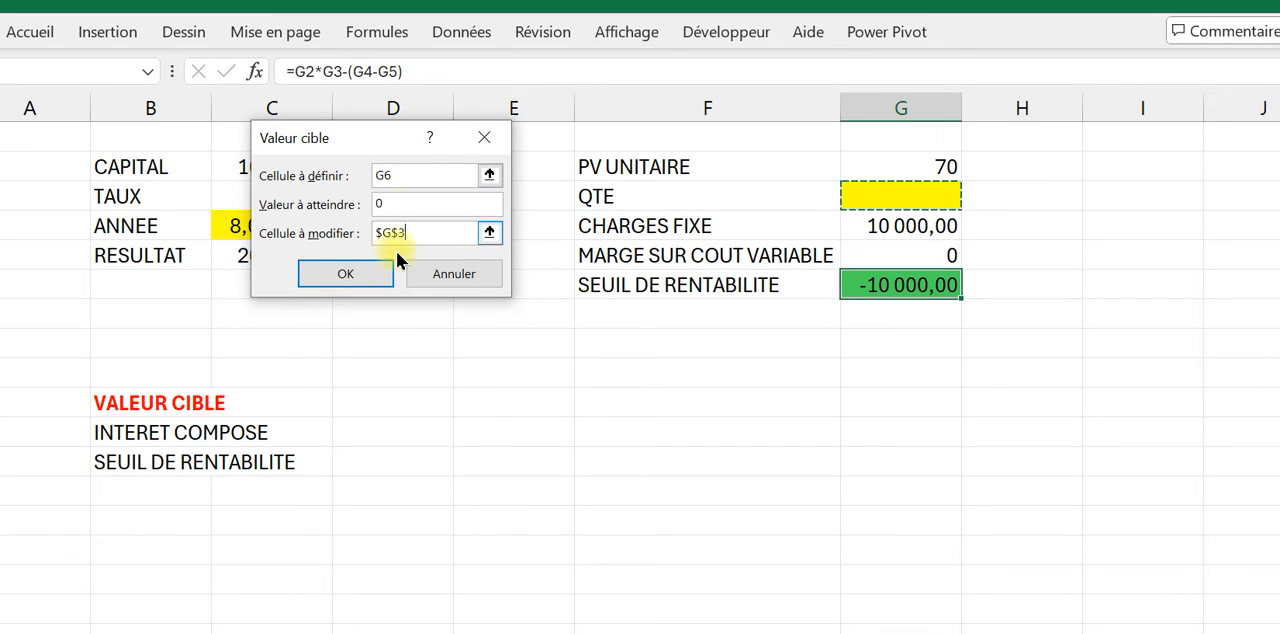
pyautogui.click(360, 279)
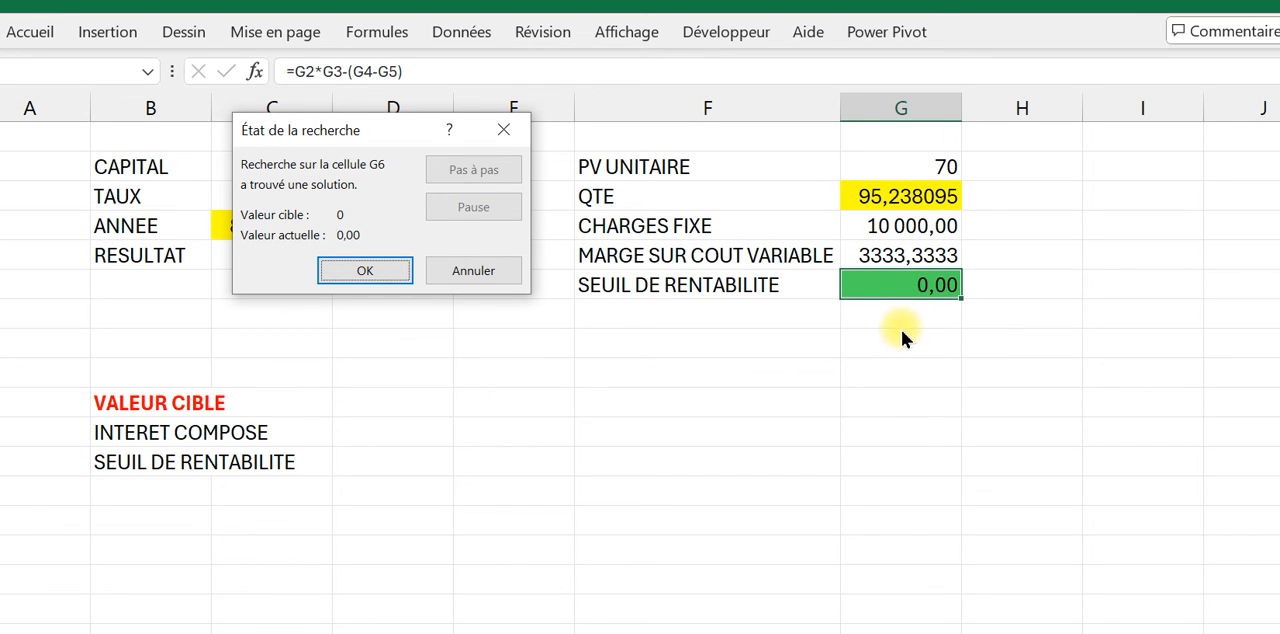
pyautogui.click(492, 277)
pyautogui.click(920, 431)
# Step: Set the CHARGES FIXE value in G4 to 15000
pyautogui.click(920, 222)
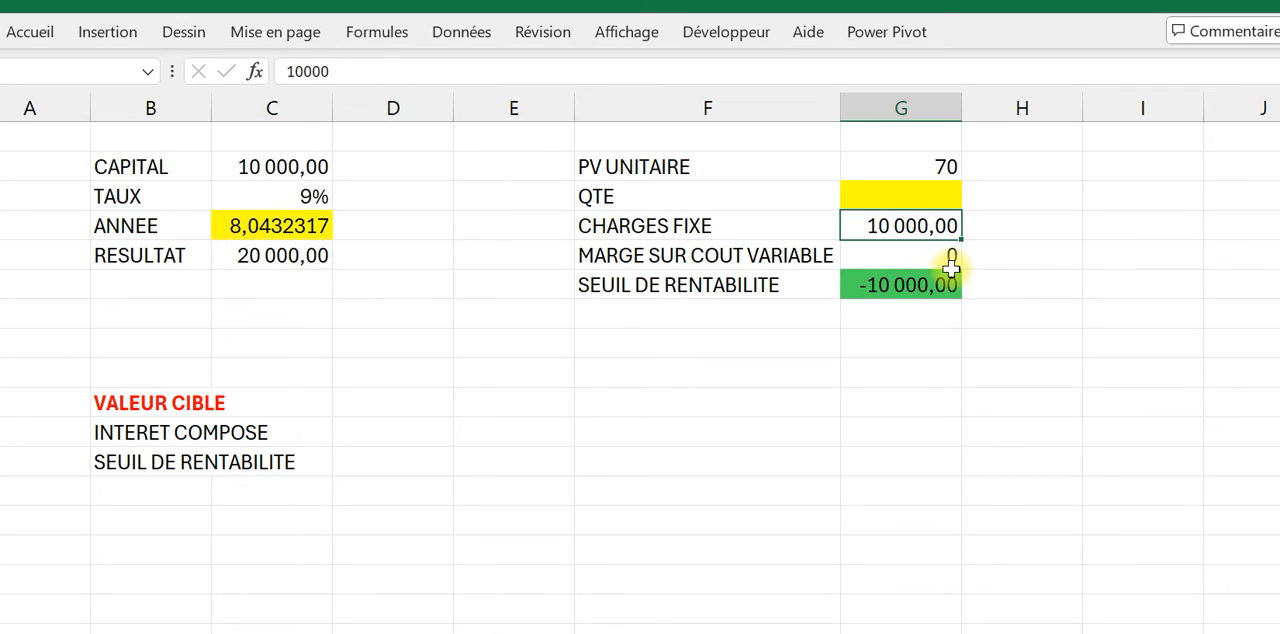
pyautogui.write('10')
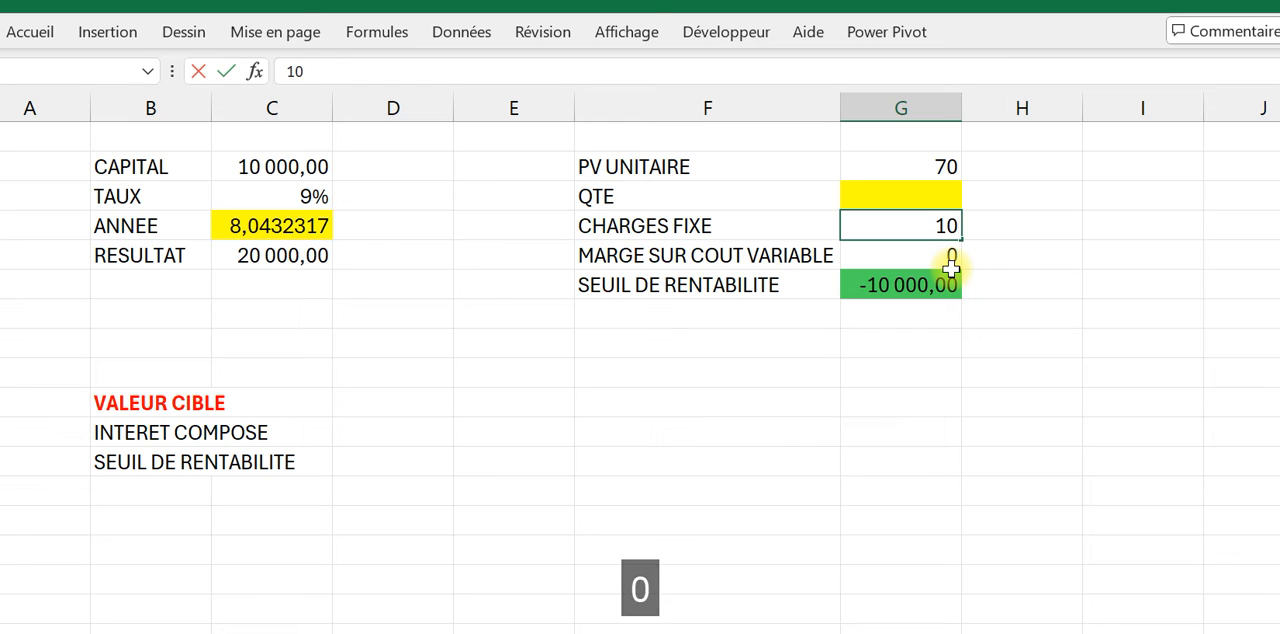
pyautogui.press('BackSpace')
pyautogui.press('BackSpace')
pyautogui.write('15000')
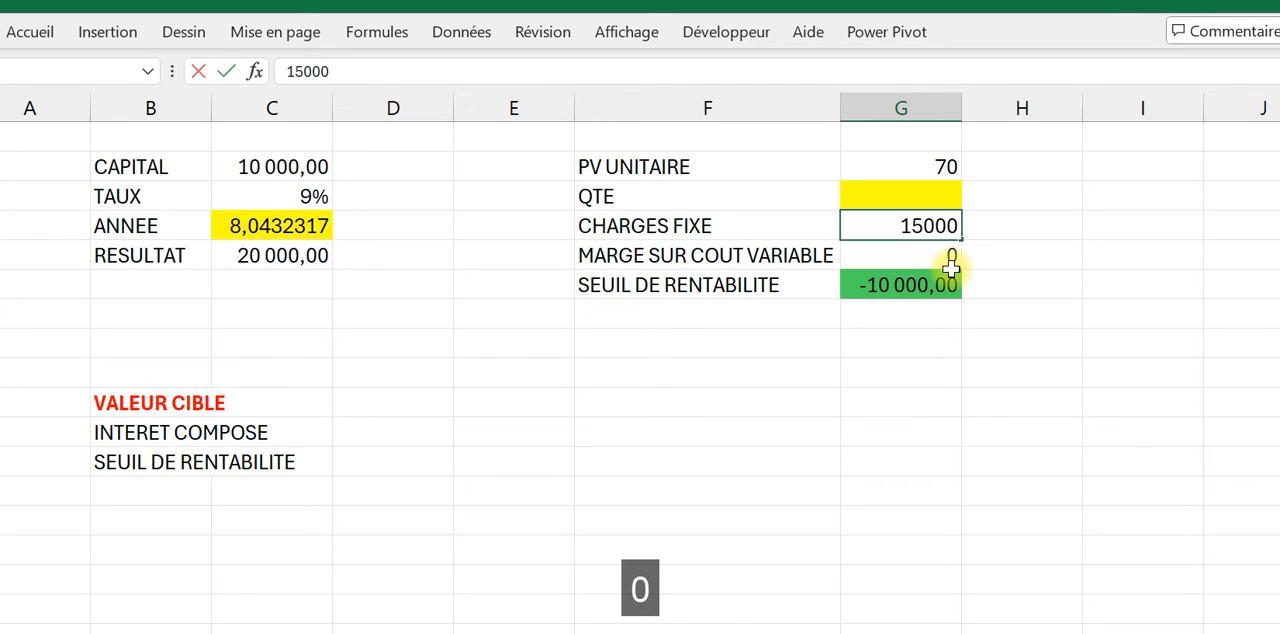
pyautogui.click(943, 461)
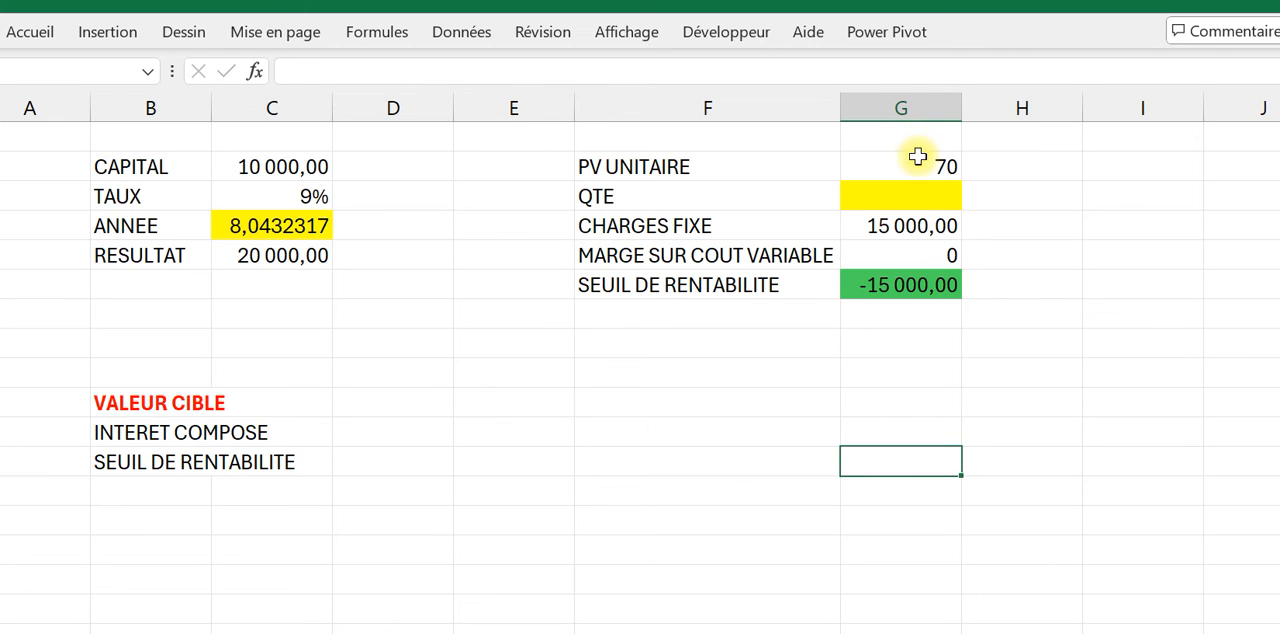
# Step: Set the PV UNITAIRE value in G2 to 125
pyautogui.click(917, 157)
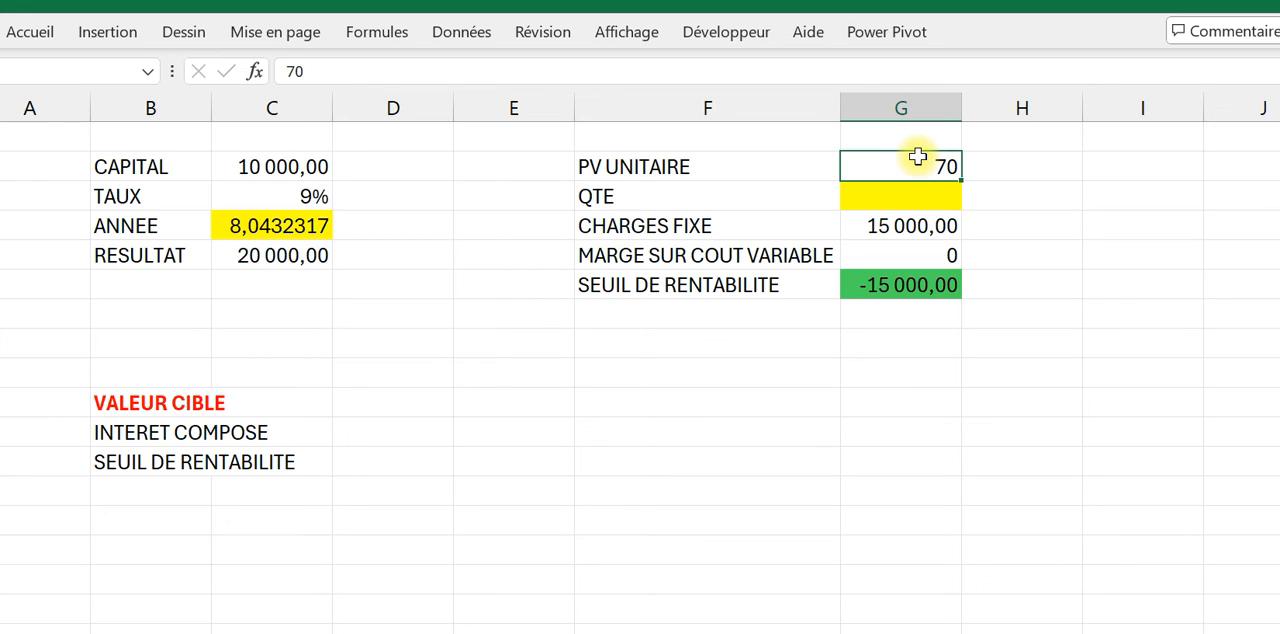
pyautogui.write('125')
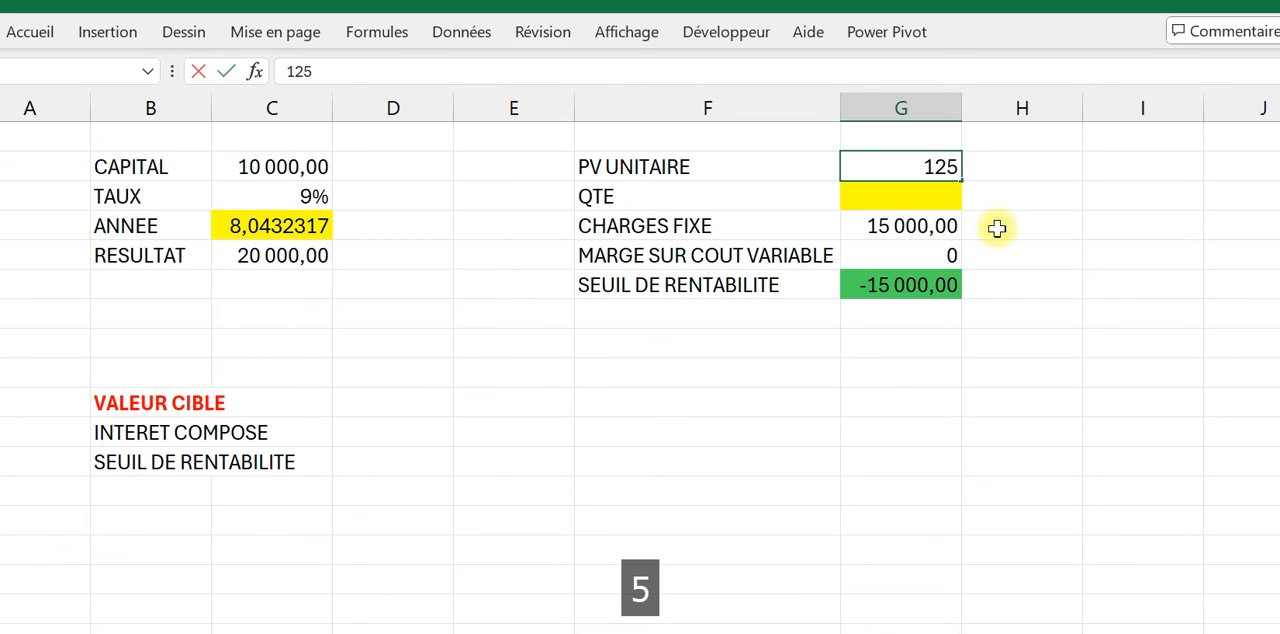
pyautogui.click(966, 340)
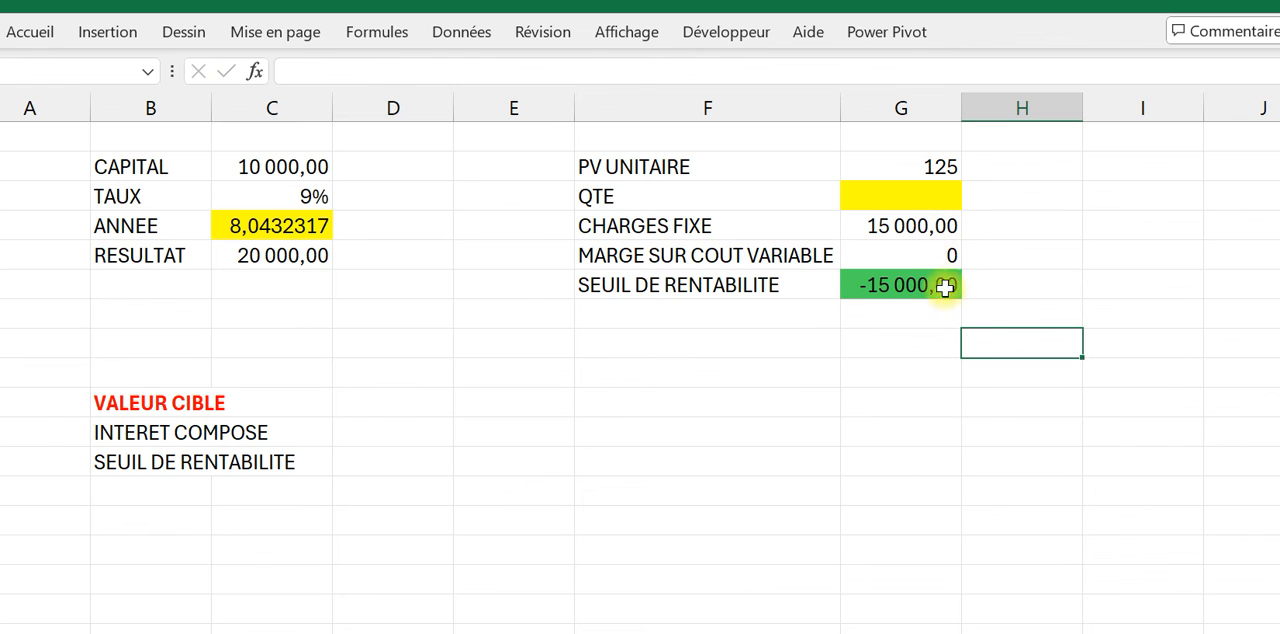
# Step: Change the coefficient in the MARGE SUR COUT VARIABLE formula to 0,8 so it reads =G2*0,8*G3
pyautogui.click(951, 255)
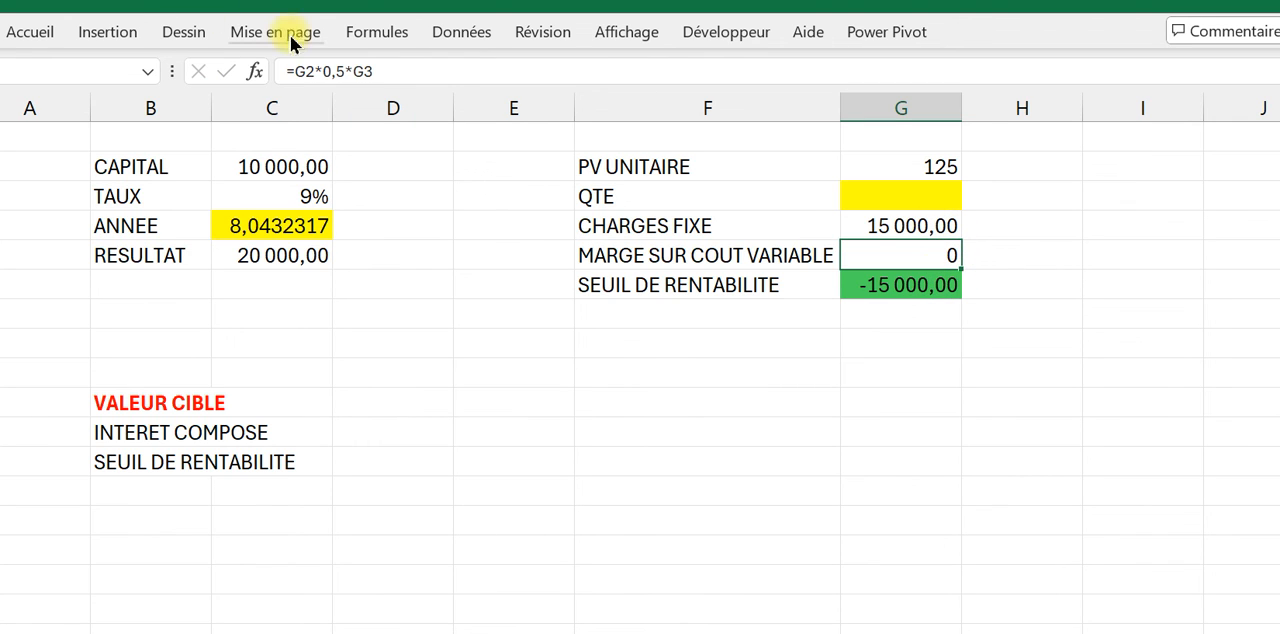
pyautogui.click(340, 70)
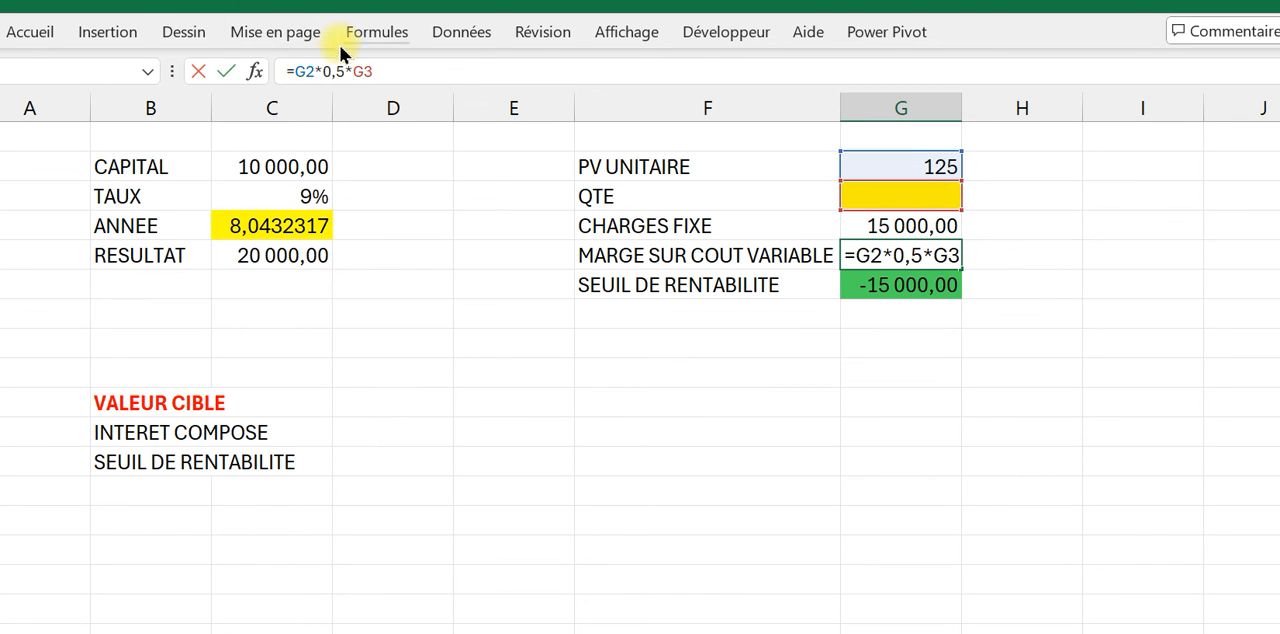
pyautogui.moveTo(350, 69); pyautogui.dragTo(341, 85)
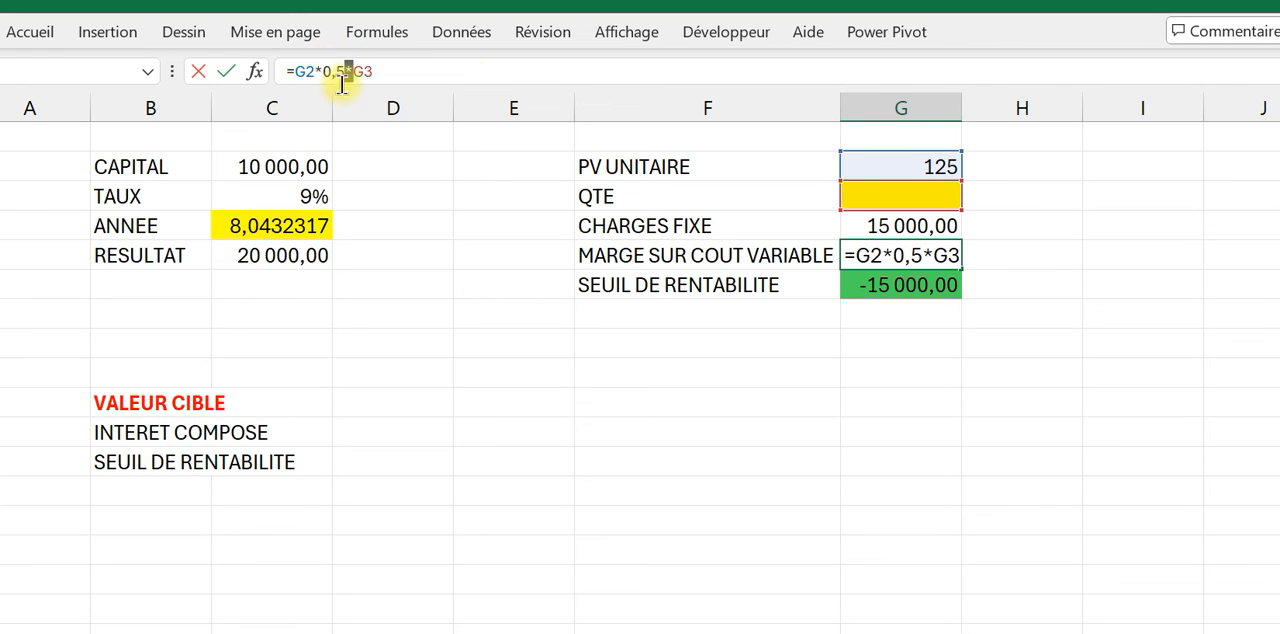
pyautogui.click(416, 75)
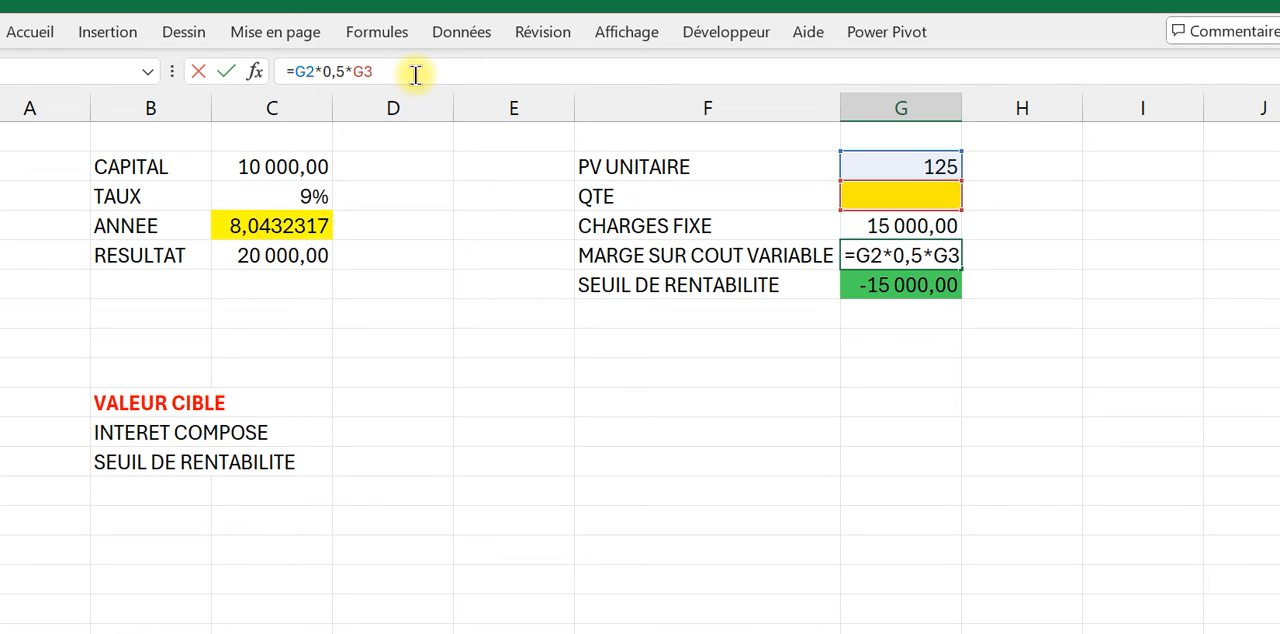
pyautogui.press('BackSpace')
pyautogui.press('capslock')
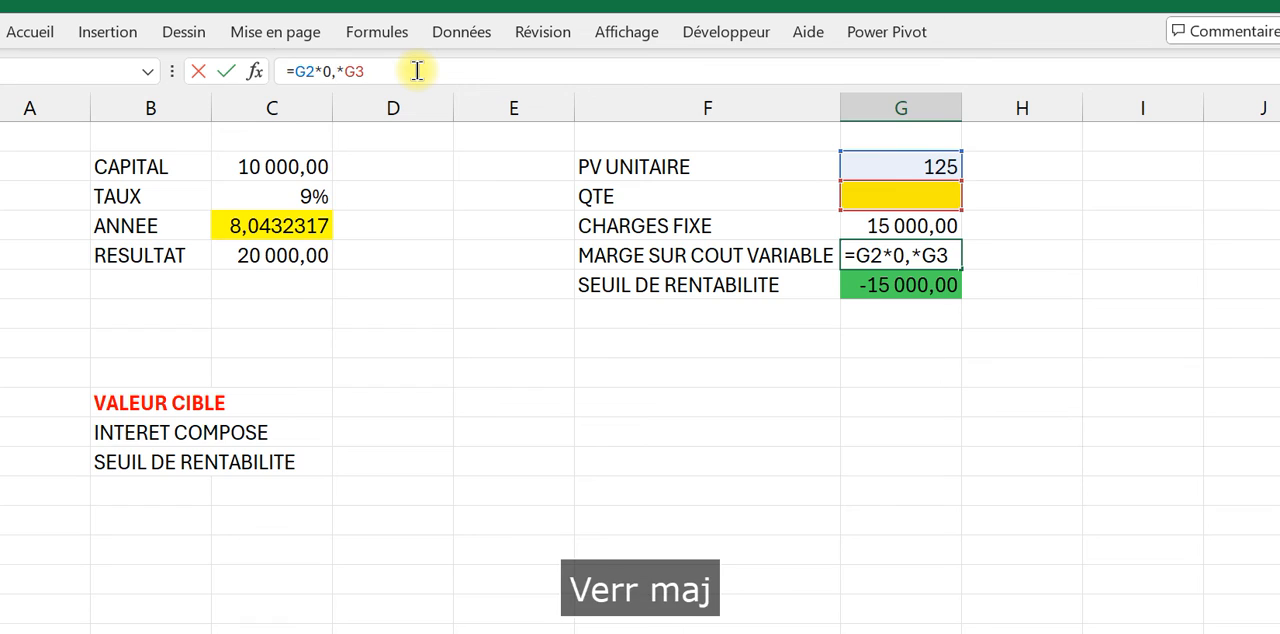
pyautogui.write('_')
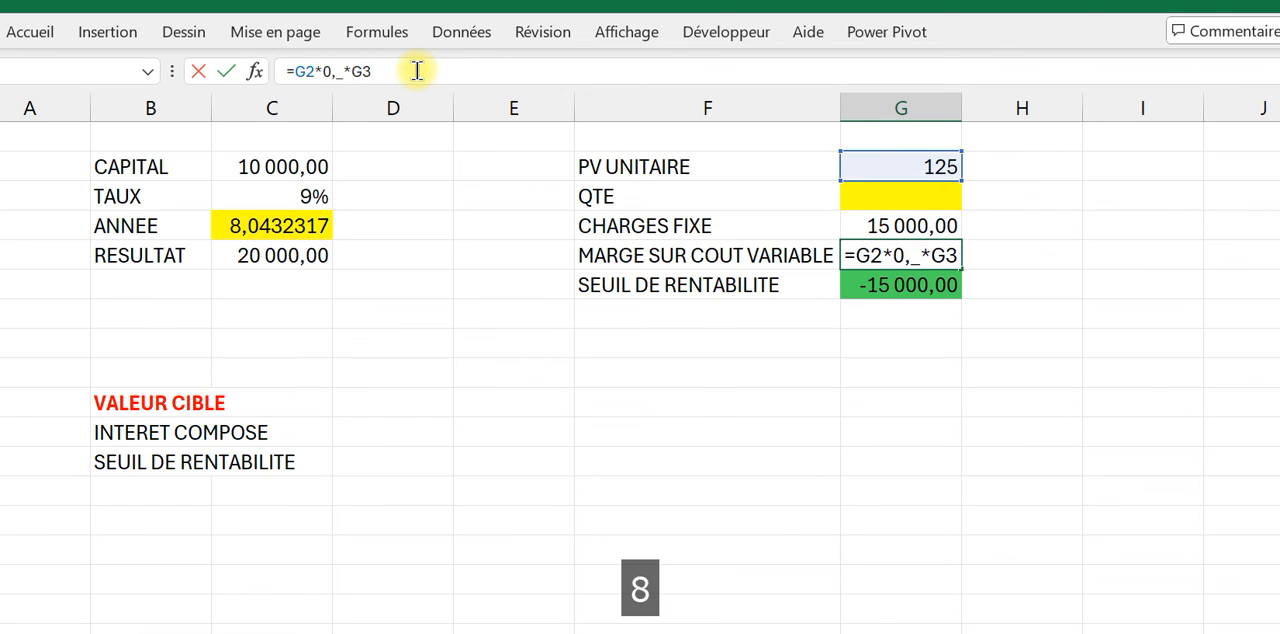
pyautogui.press('BackSpace')
pyautogui.press('capslock')
pyautogui.write('8')
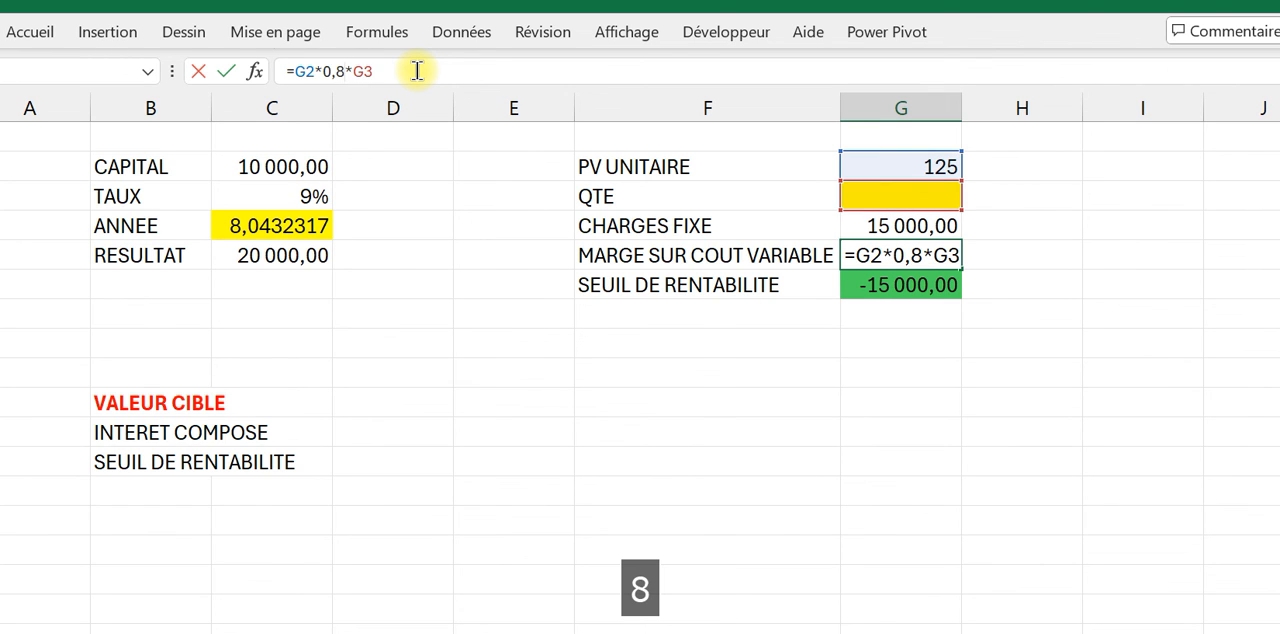
pyautogui.press('Return')
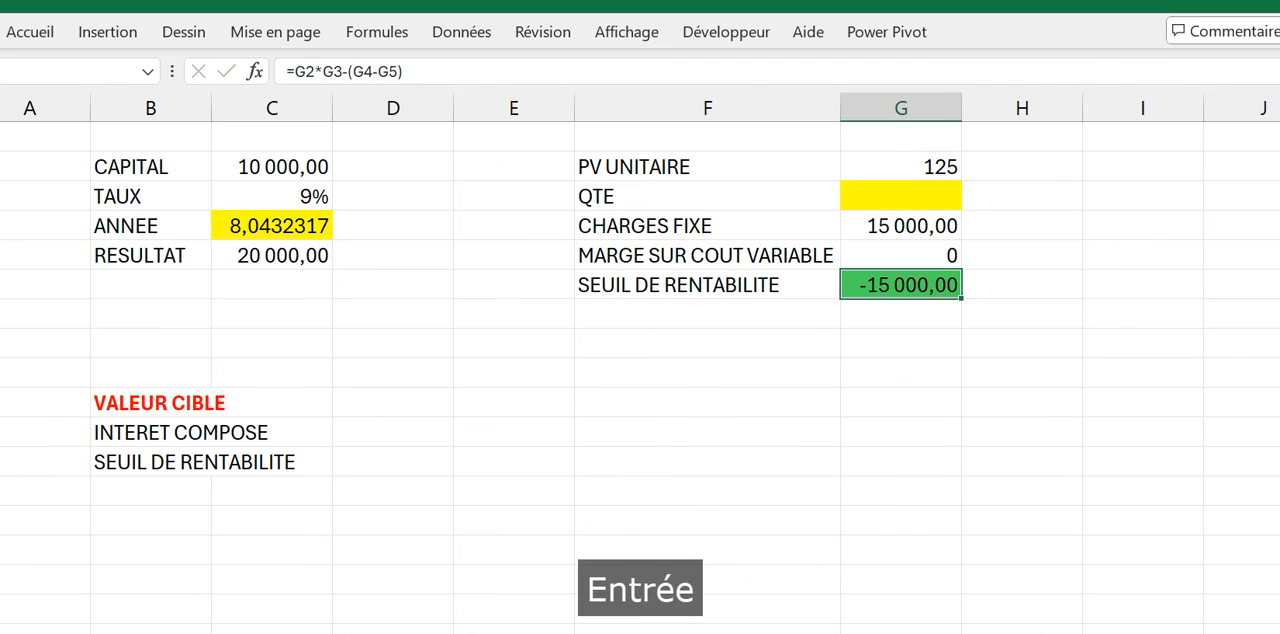
# Step: Open goal seek (Valeur cible) with SEUIL DE RENTABILITE cell G6 as the cell to set
pyautogui.click(918, 232)
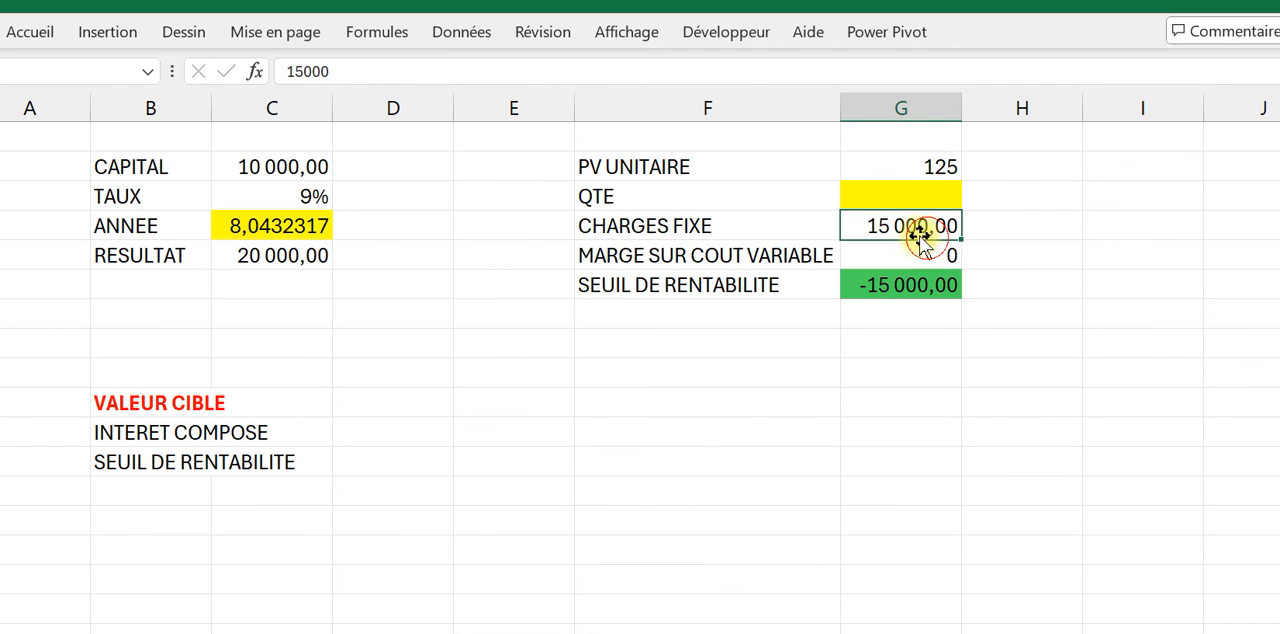
pyautogui.click(918, 286)
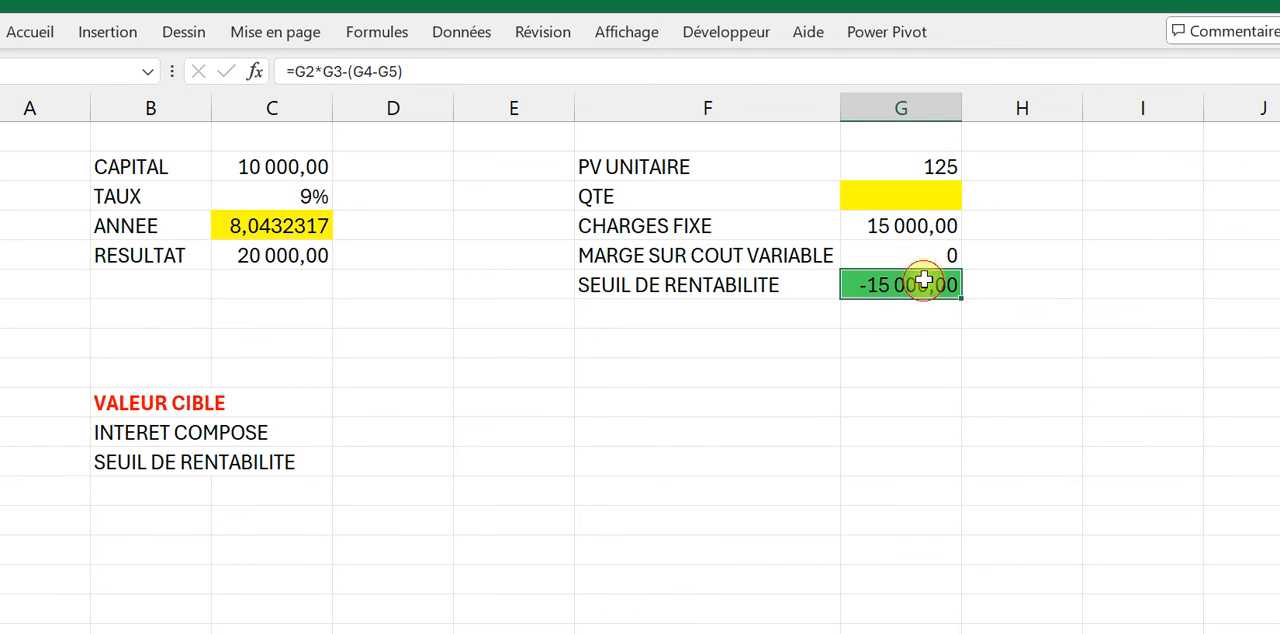
pyautogui.click(461, 32)
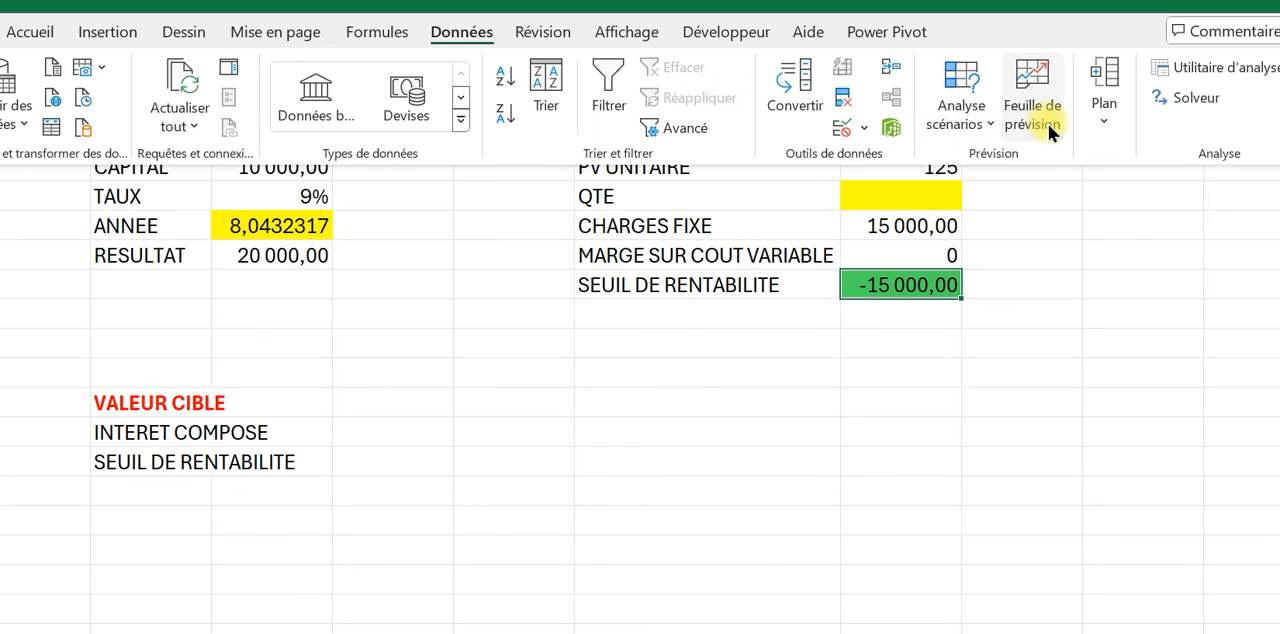
pyautogui.click(970, 125)
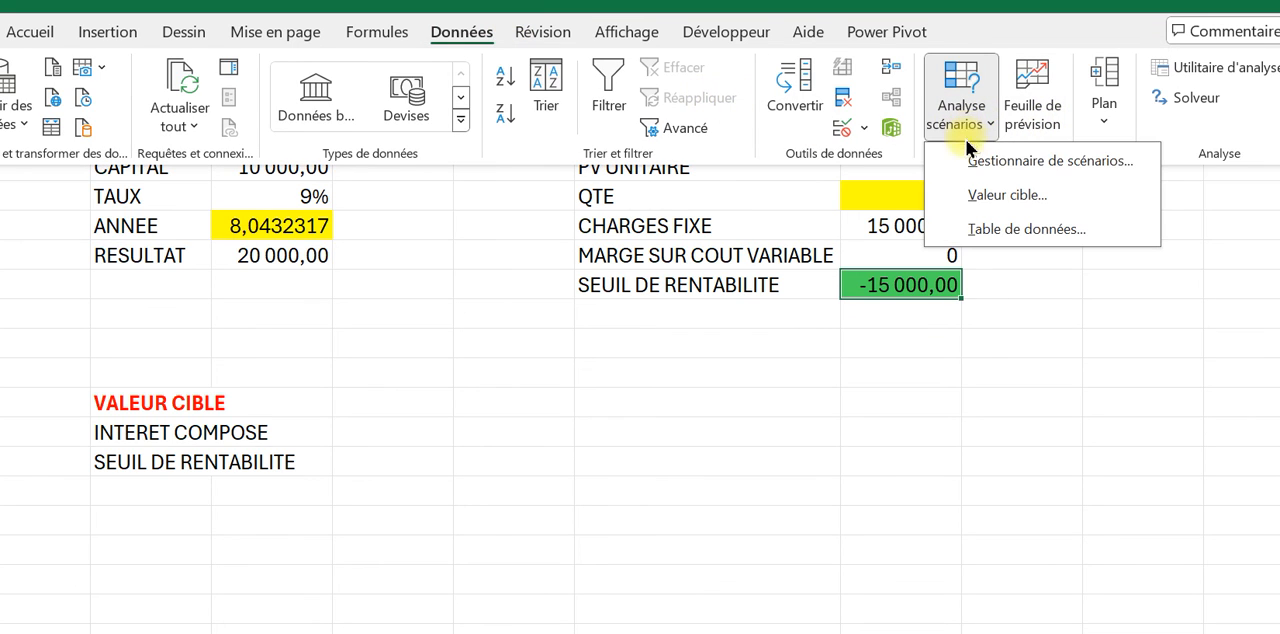
pyautogui.click(998, 197)
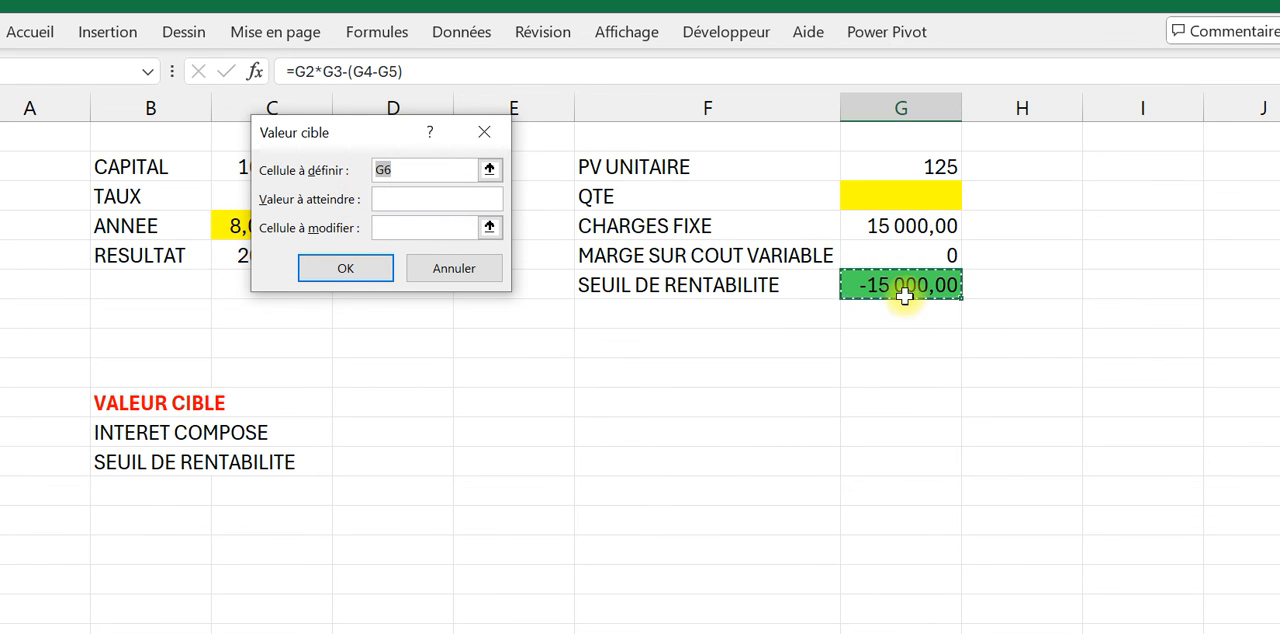
# Step: Set the goal seek target value for G6 to 0
pyautogui.click(391, 196)
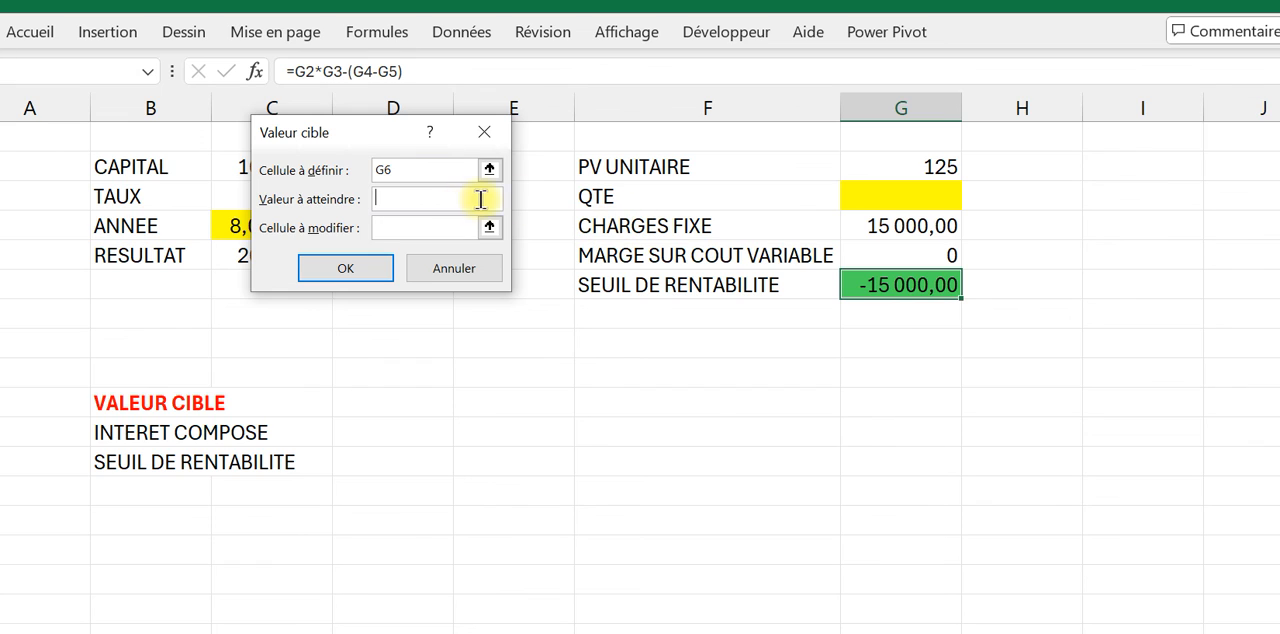
pyautogui.press('capslock')
pyautogui.write('à')
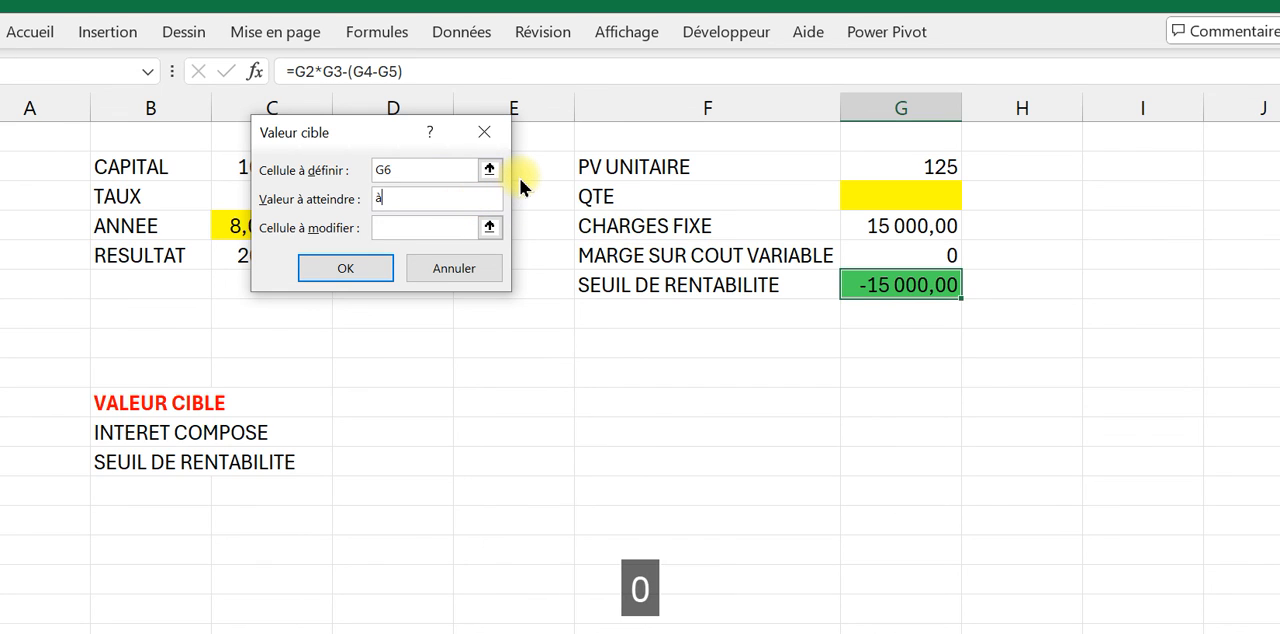
pyautogui.press('BackSpace')
pyautogui.press('capslock')
pyautogui.write('0')
# Step: Choose QTE cell G3 as the changing cell, run the goal seek and keep its solution
pyautogui.click(420, 228)
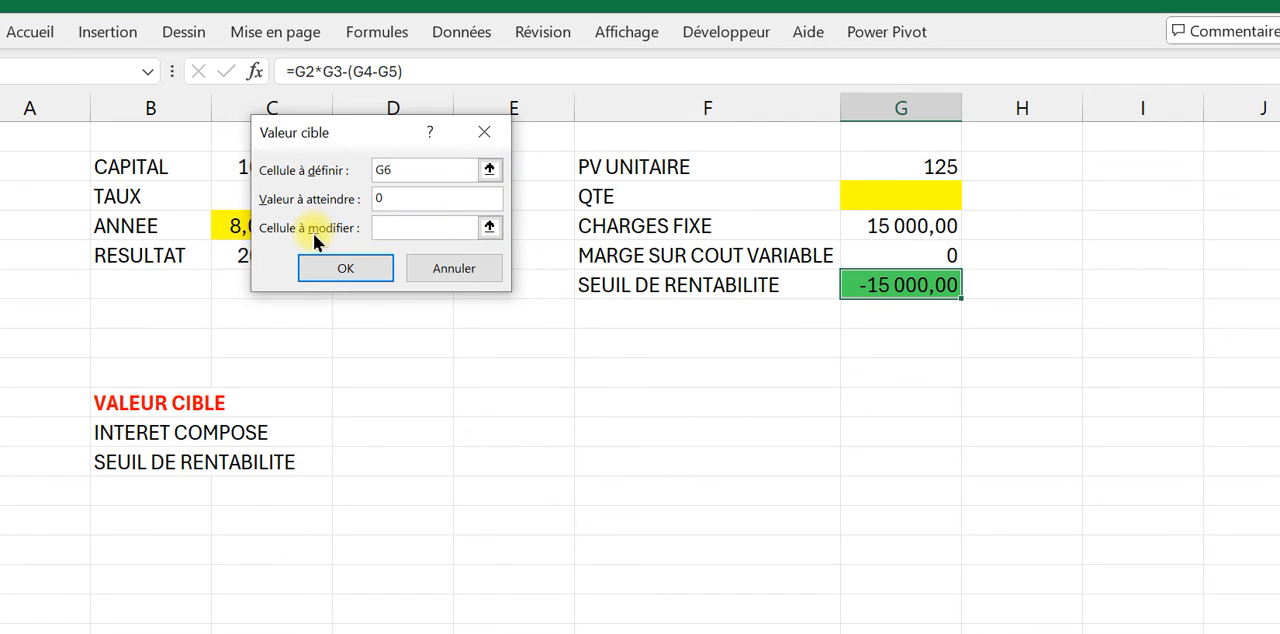
pyautogui.click(858, 194)
pyautogui.click(352, 274)
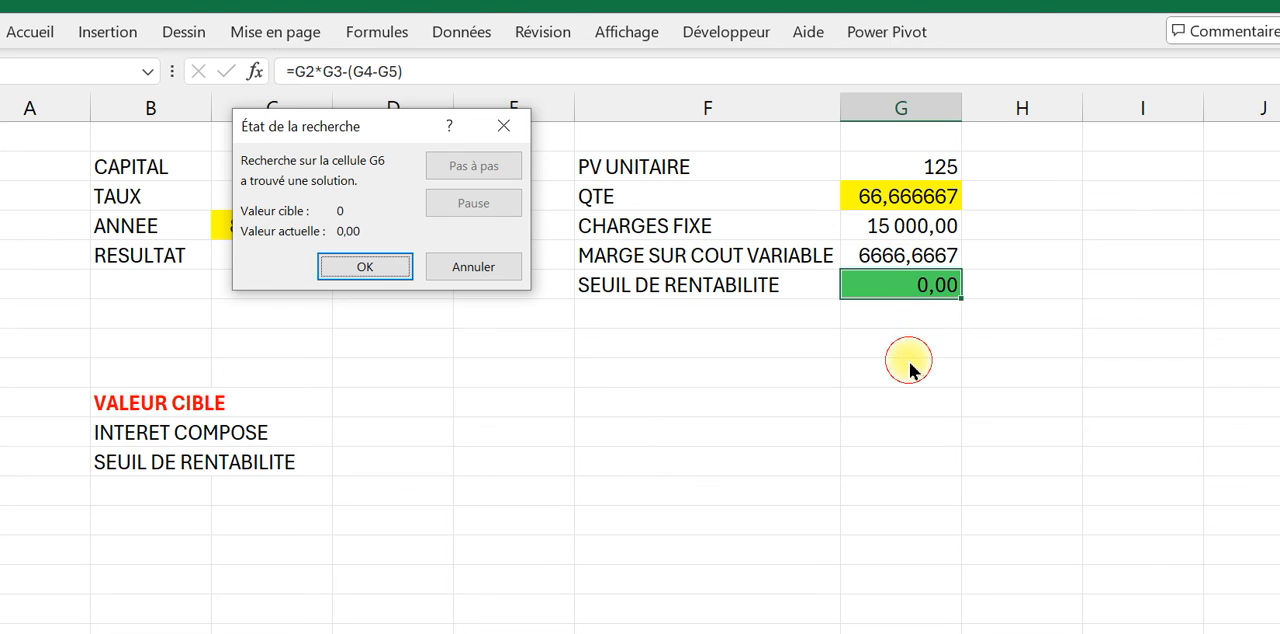
pyautogui.click(378, 270)
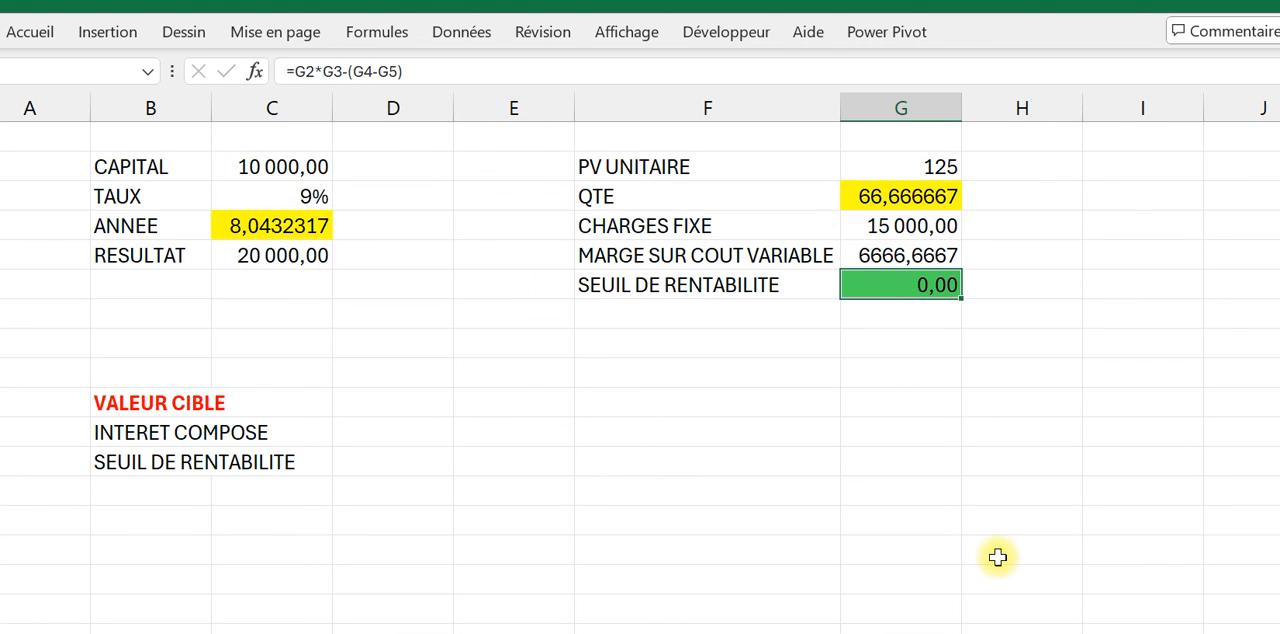